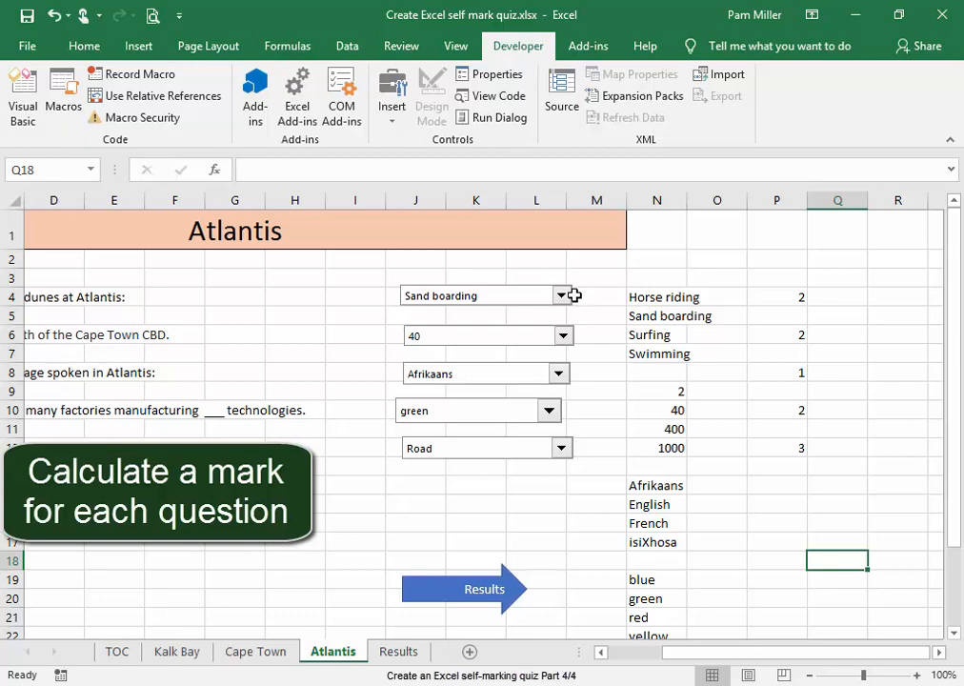
Search for the IF function and insert it into cell Q4 beside the first question's answer index
{"action": "left_click", "coordinate": [847, 297]}
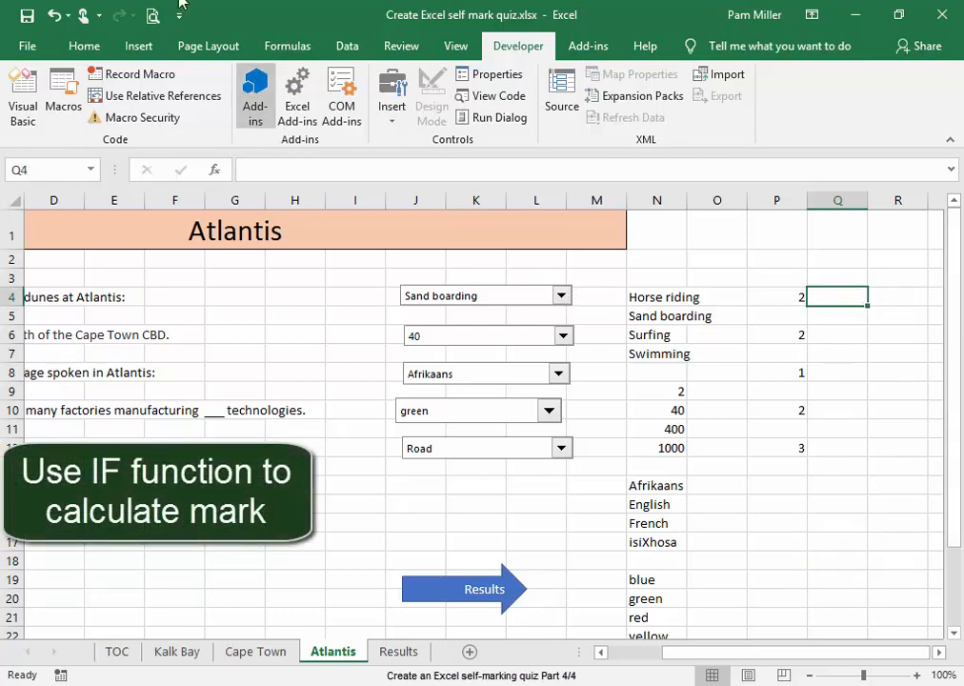
{"action": "left_click", "coordinate": [291, 48]}
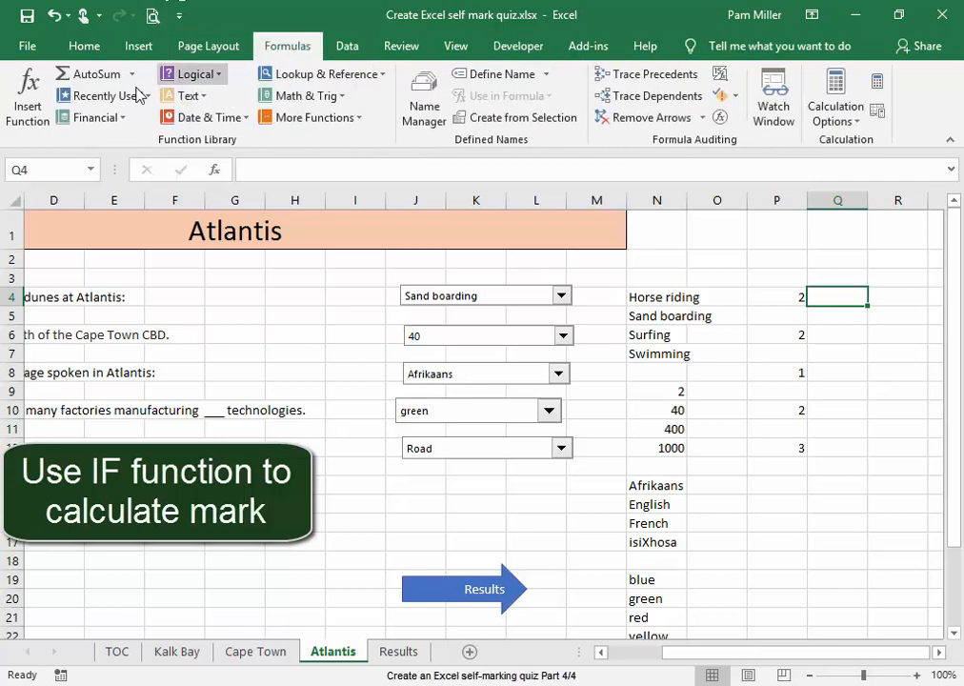
{"action": "left_click", "coordinate": [30, 112]}
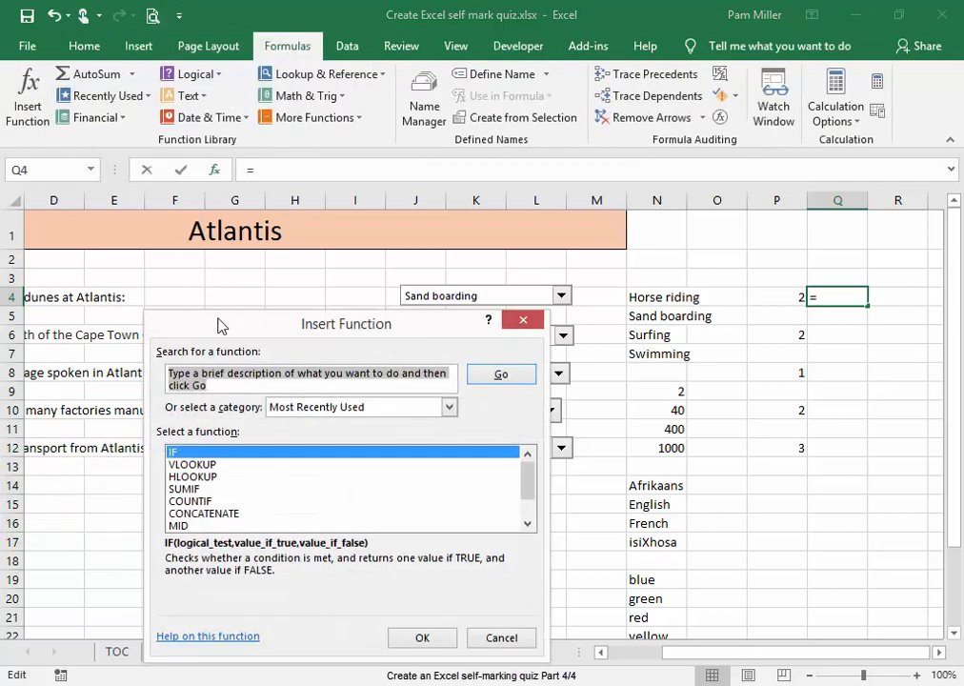
{"action": "type", "text": "IF"}
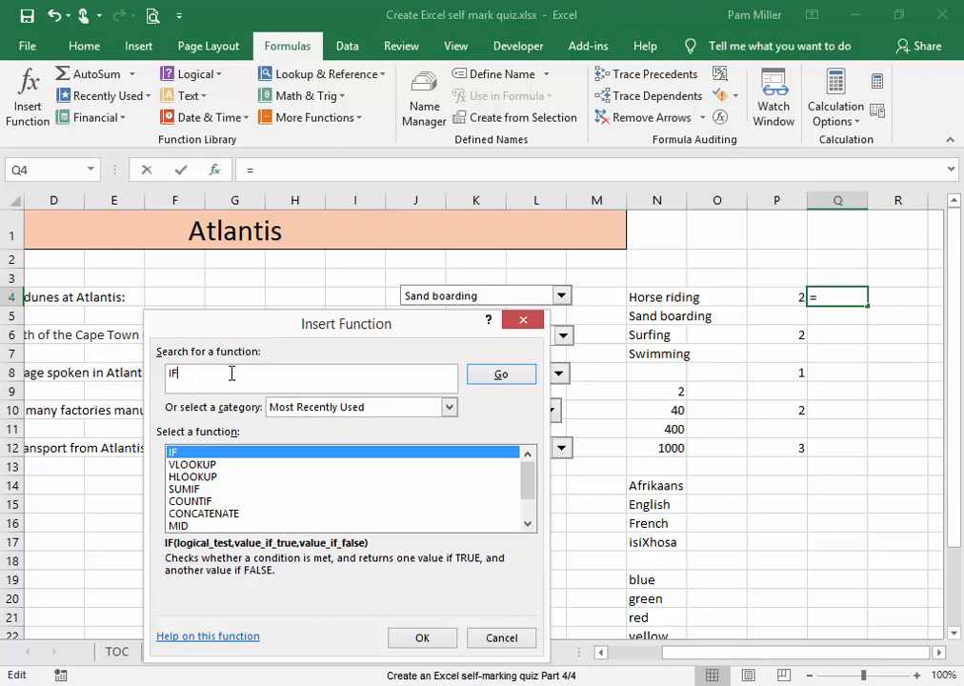
{"action": "left_click", "coordinate": [500, 377]}
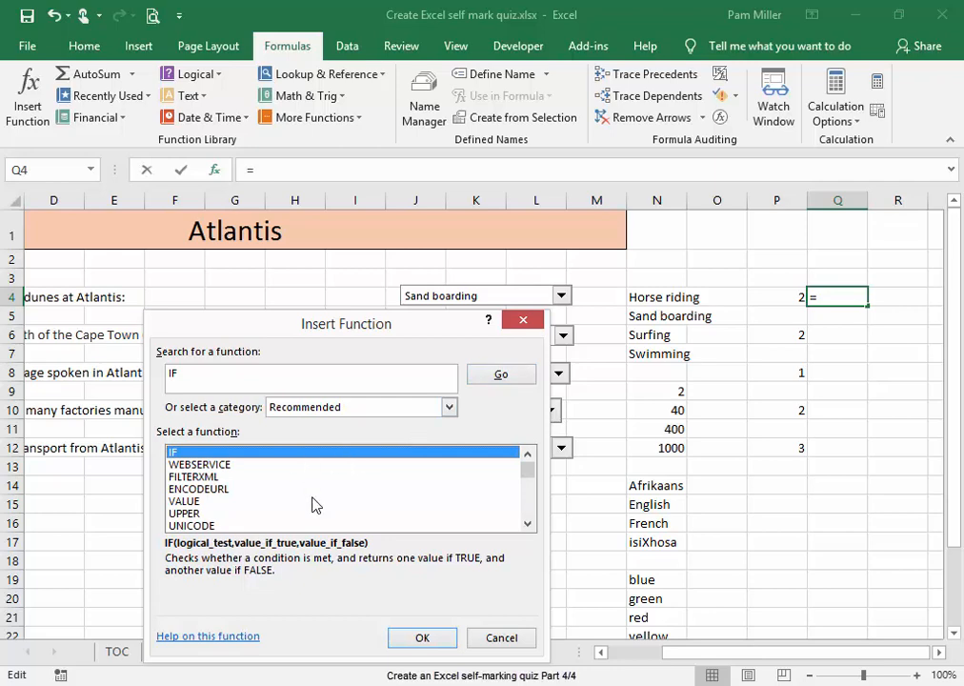
{"action": "left_click", "coordinate": [416, 638]}
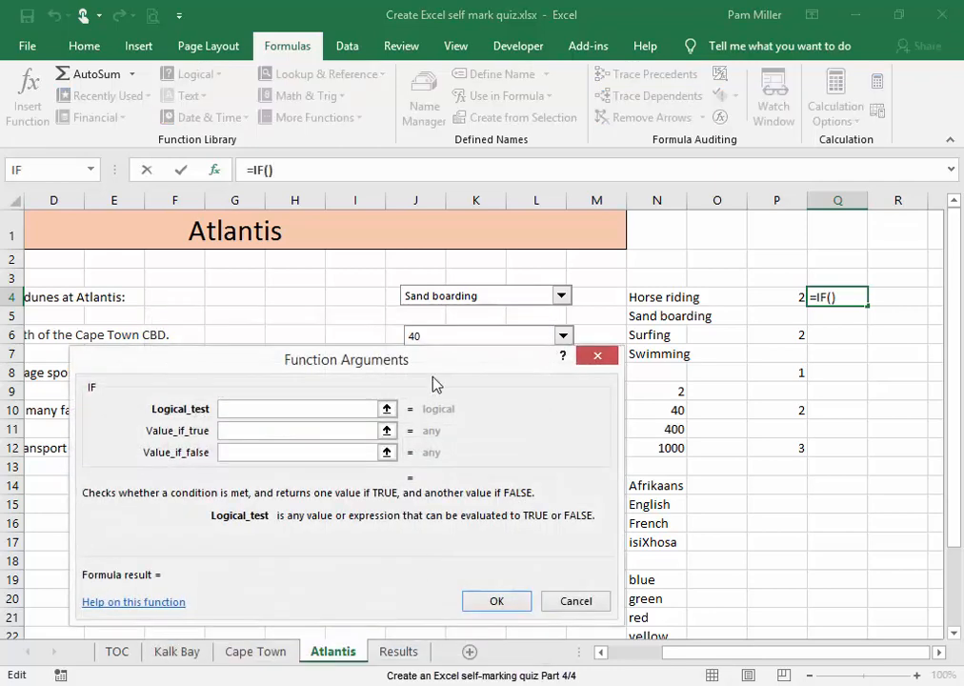
{"action": "left_click_drag", "start_coordinate": [434, 384], "coordinate": [781, 335]}
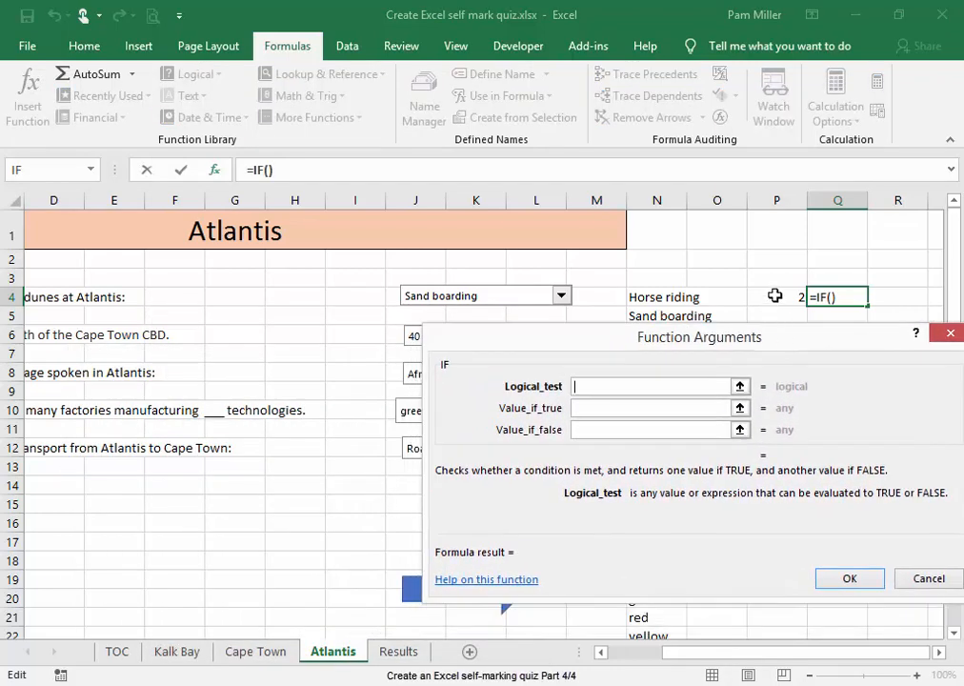
Set Q4's IF arguments to test P4=2, returning 1 if true and 0 if false
{"action": "left_click", "coordinate": [775, 296]}
{"action": "type", "text": "="}
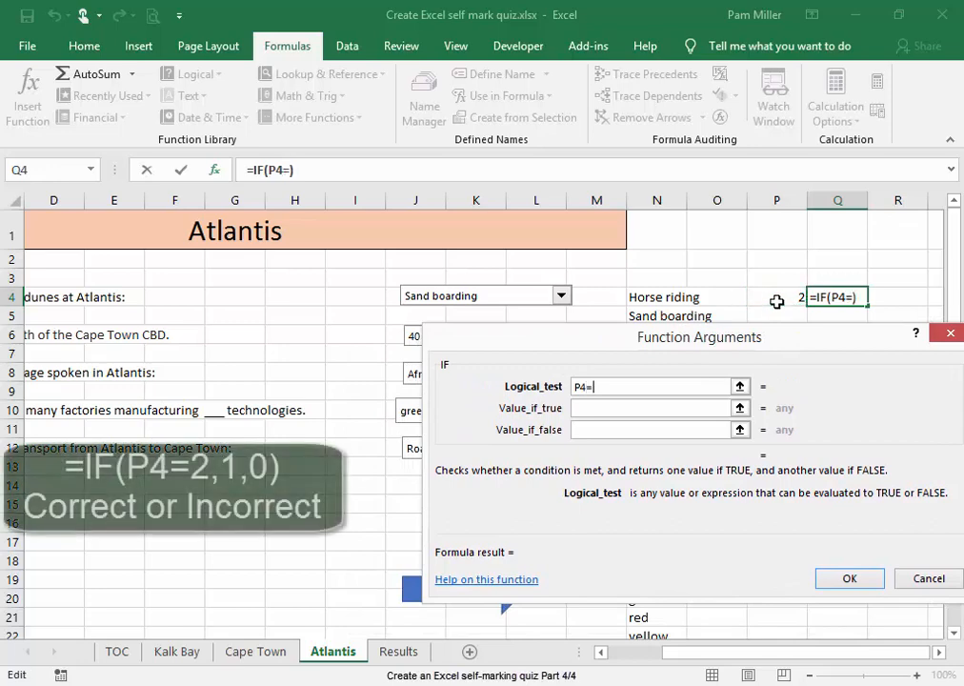
{"action": "type", "text": "2"}
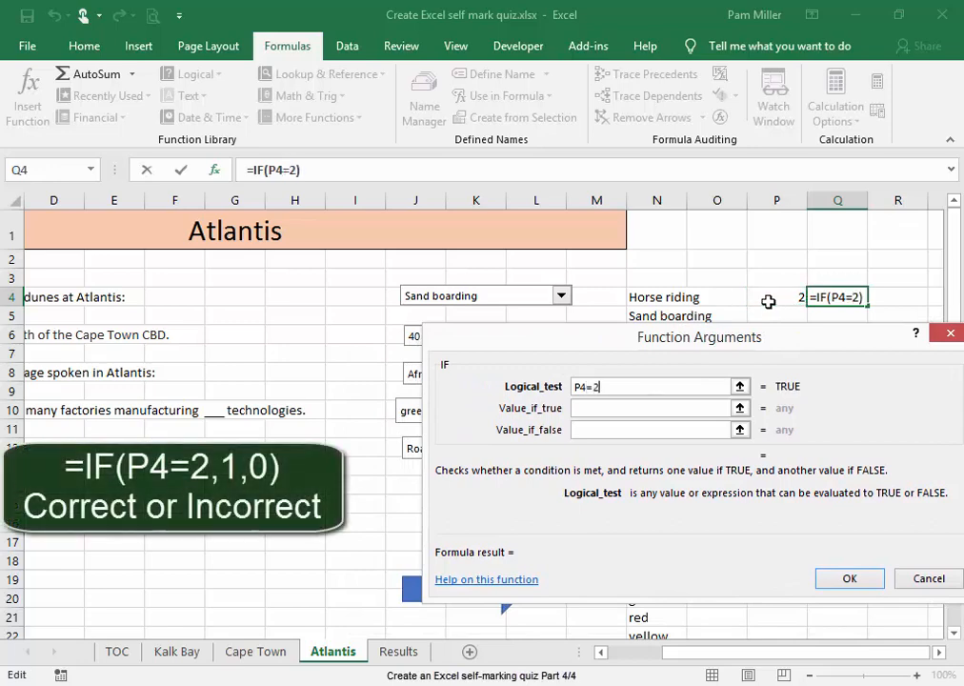
{"action": "left_click", "coordinate": [692, 410]}
{"action": "type", "text": "1"}
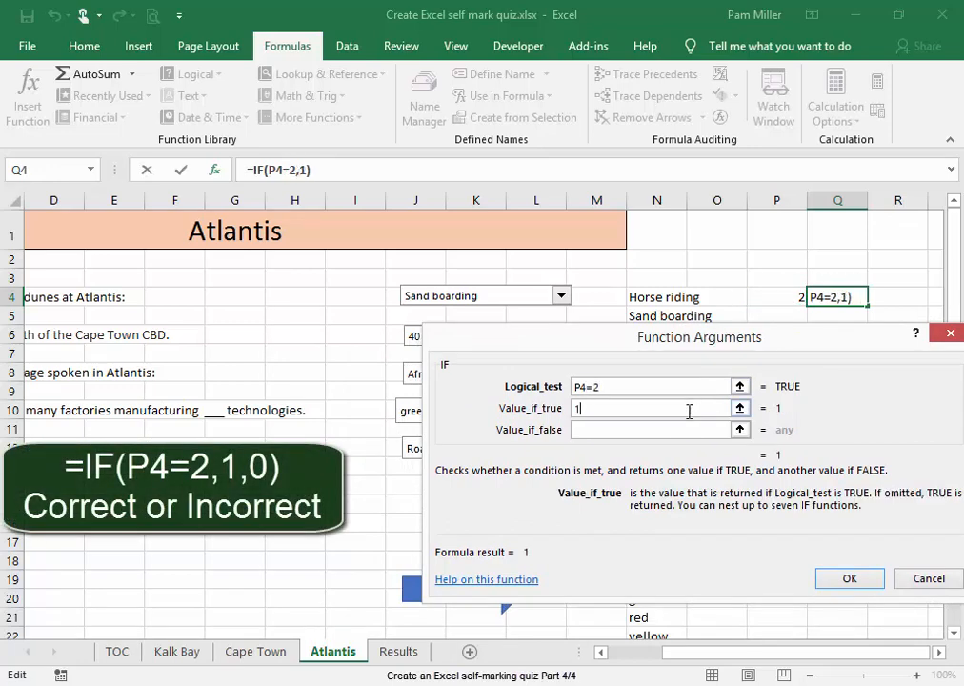
{"action": "left_click", "coordinate": [687, 433]}
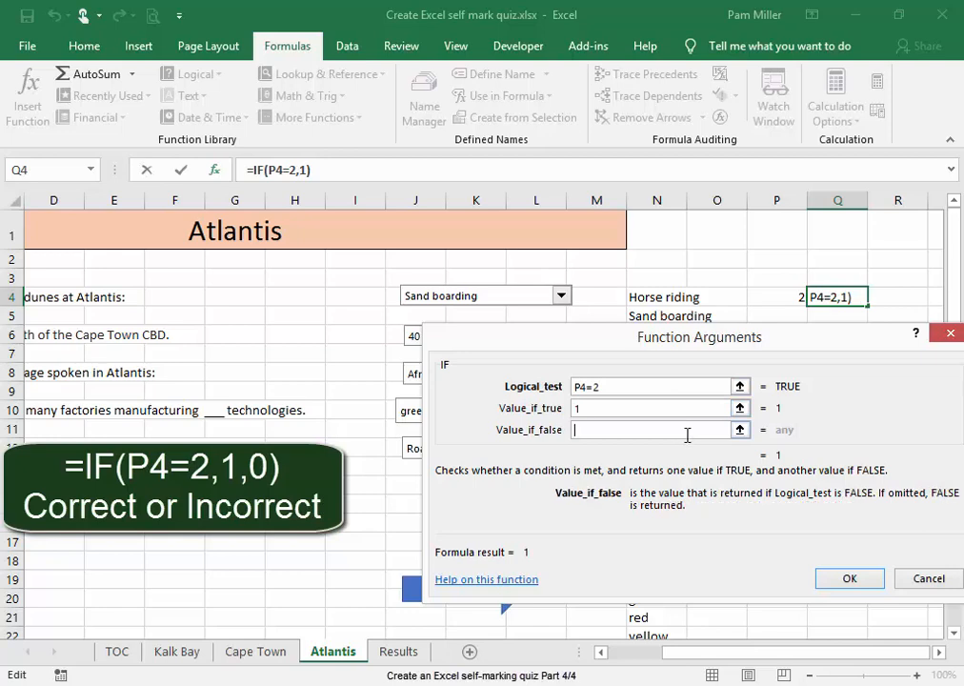
{"action": "type", "text": "0"}
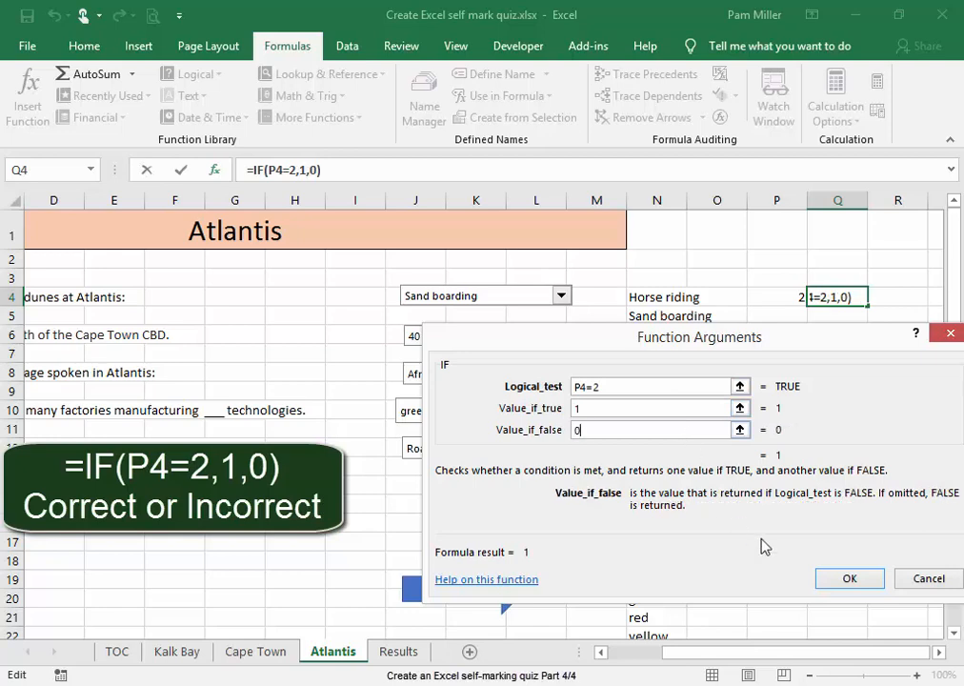
{"action": "left_click", "coordinate": [845, 580]}
Insert an IF function in cell Q6 that tests P6=2, returning 1 if true and 0 if false
{"action": "key", "text": "Down"}
{"action": "key", "text": "Down"}
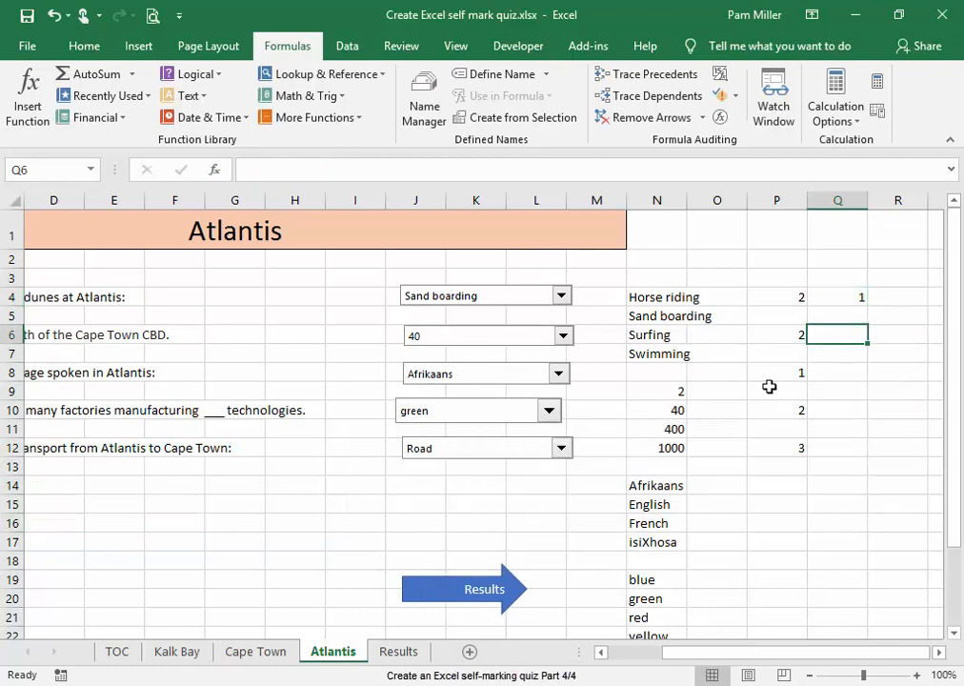
{"action": "type", "text": "="}
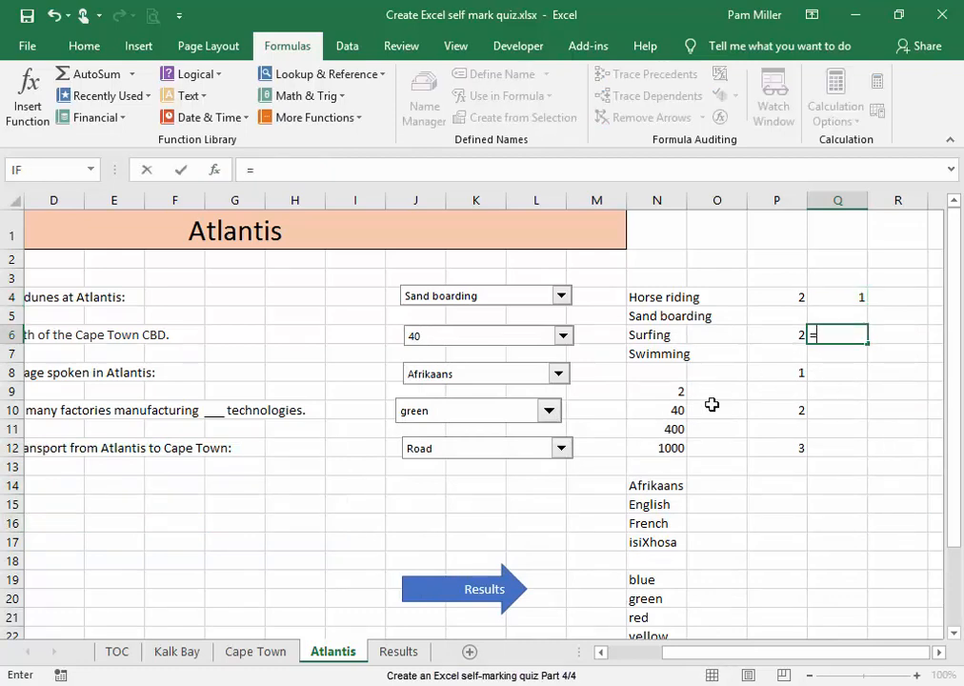
{"action": "left_click", "coordinate": [28, 95]}
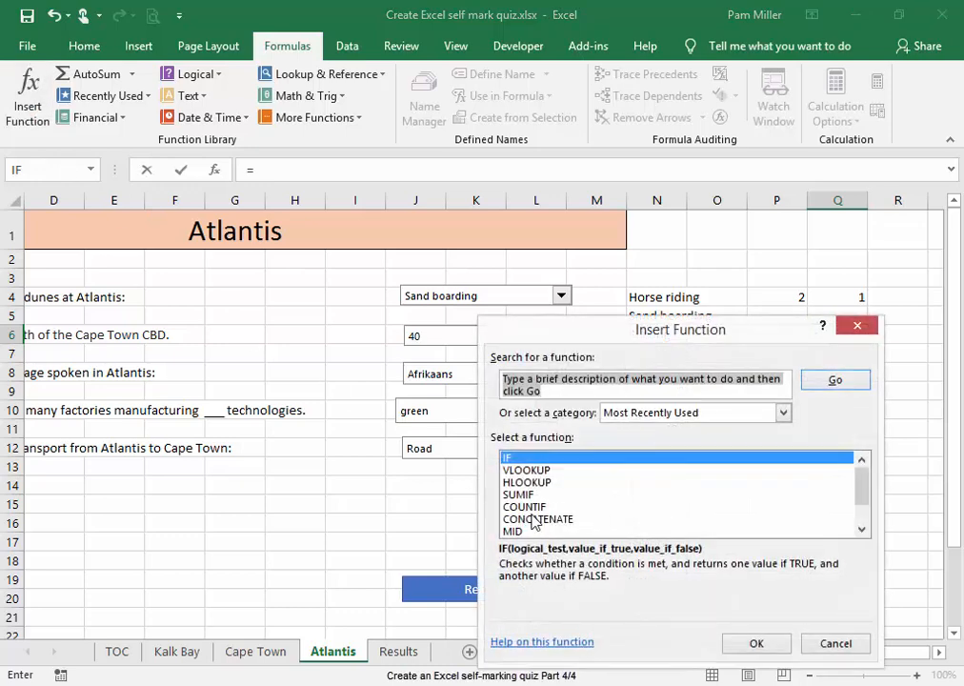
{"action": "left_click", "coordinate": [535, 458]}
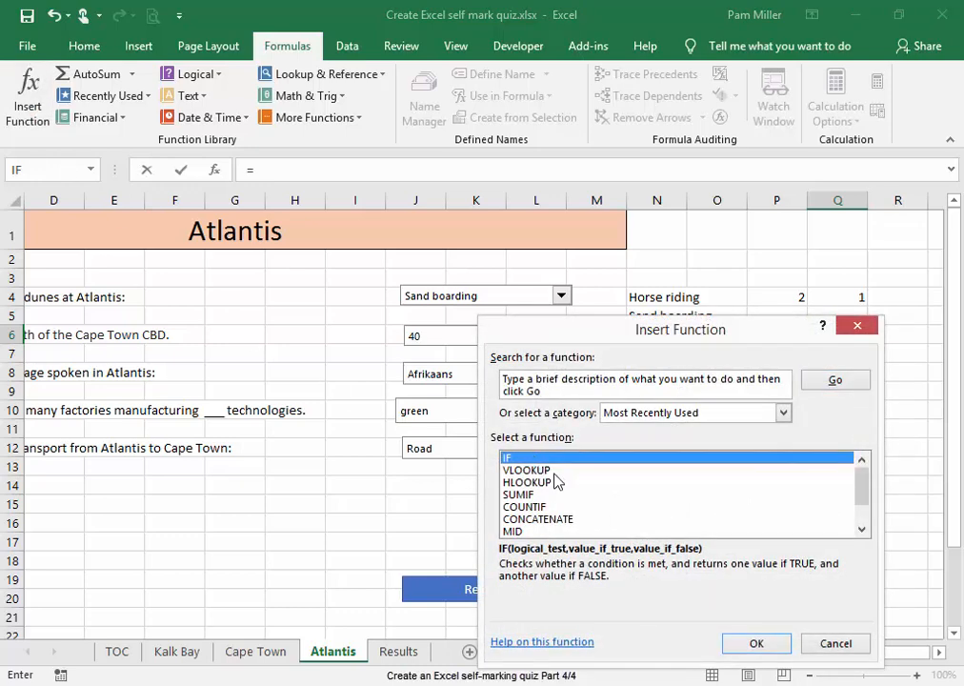
{"action": "left_click", "coordinate": [751, 642]}
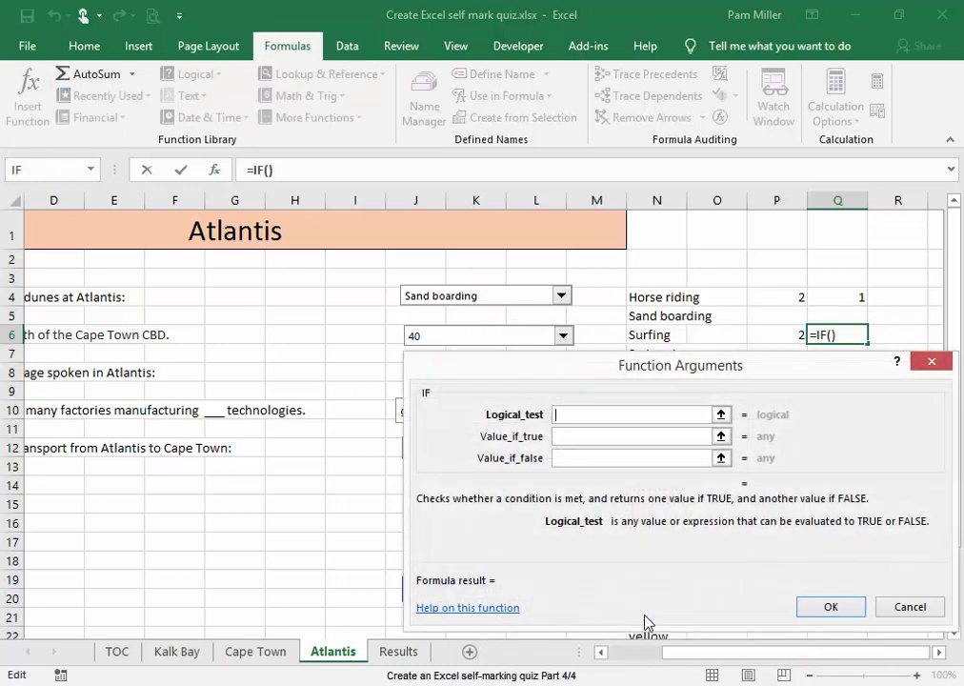
{"action": "left_click", "coordinate": [777, 335]}
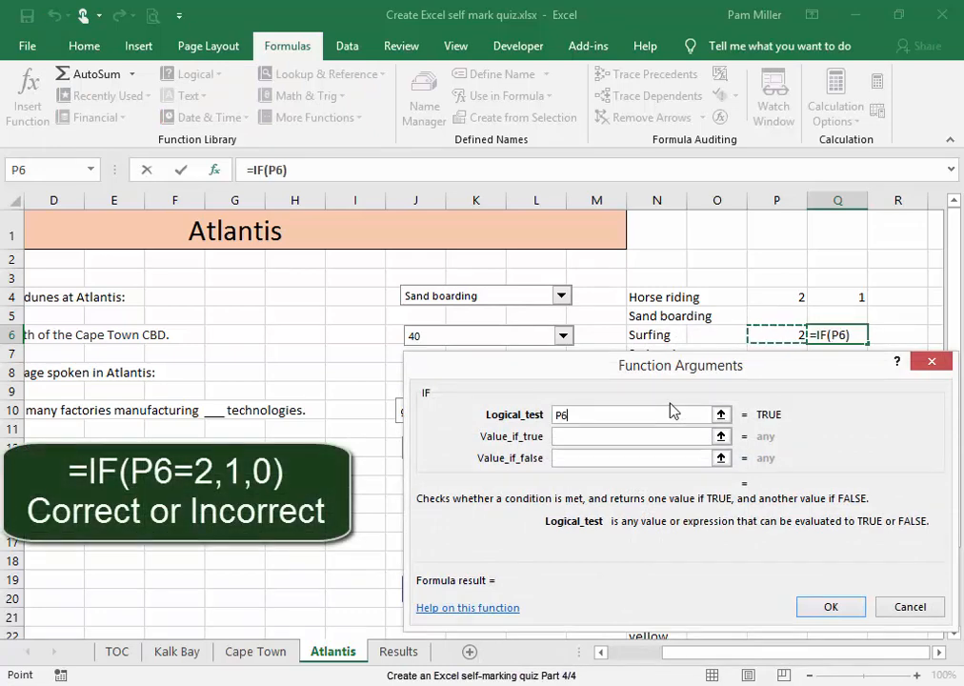
{"action": "type", "text": "=2"}
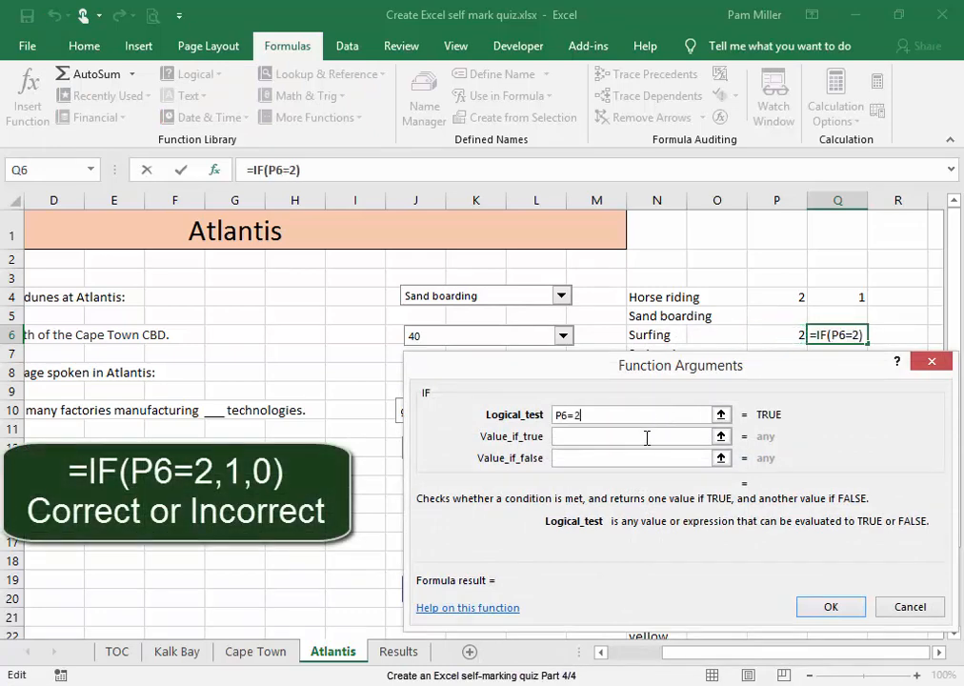
{"action": "left_click", "coordinate": [647, 438]}
{"action": "type", "text": "1"}
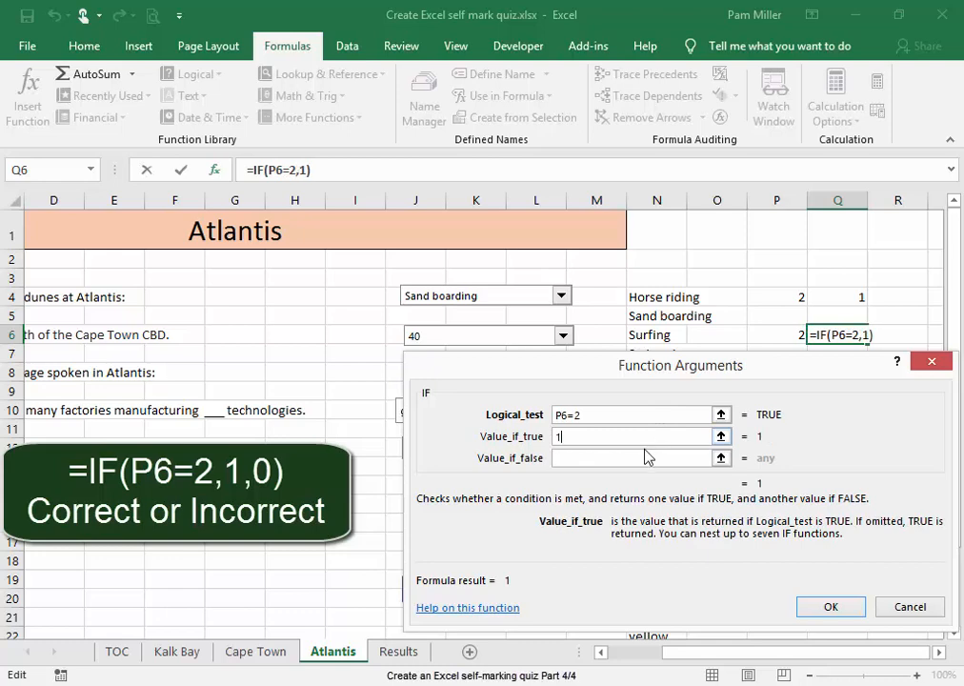
{"action": "left_click", "coordinate": [647, 458]}
{"action": "type", "text": "0"}
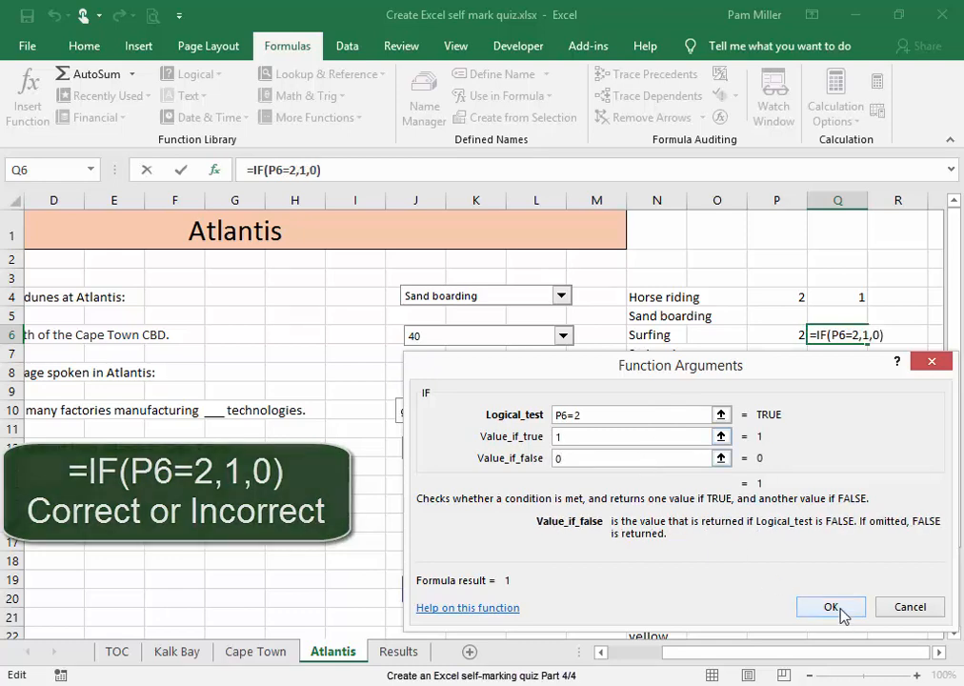
{"action": "left_click", "coordinate": [831, 607]}
Insert an IF function in cell Q8 that tests P8=1, returning 1 if true and 0 if false
{"action": "left_click", "coordinate": [843, 384]}
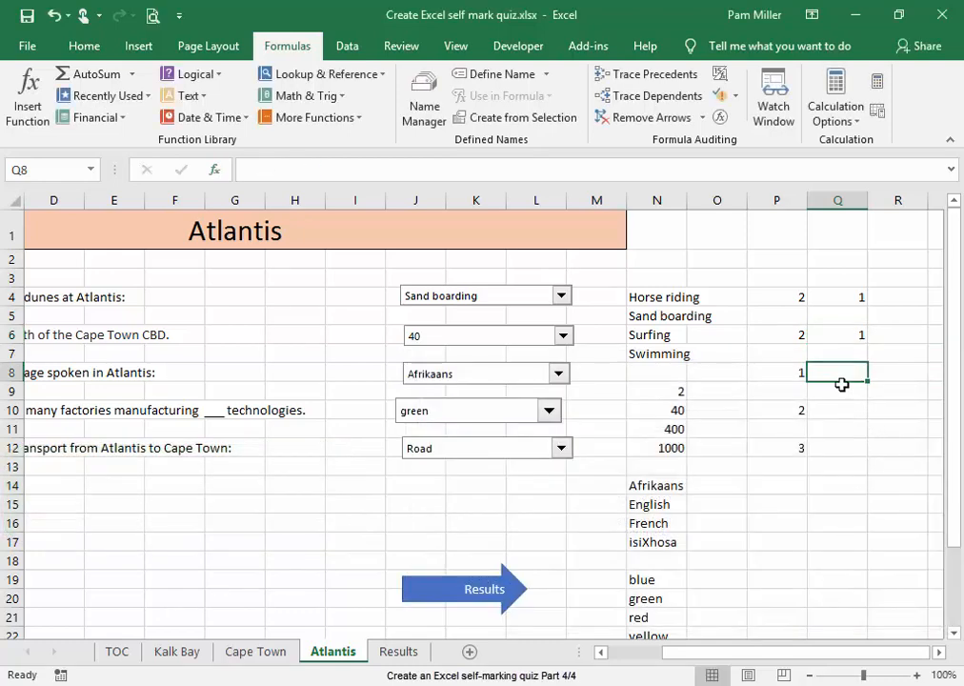
{"action": "type", "text": "="}
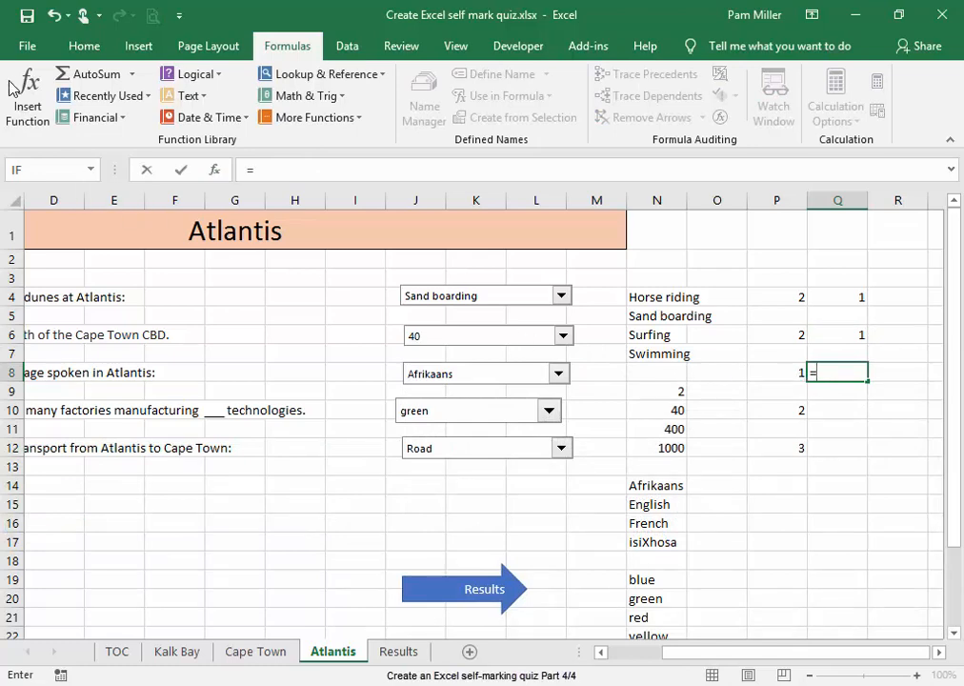
{"action": "left_click", "coordinate": [24, 91]}
{"action": "left_click", "coordinate": [513, 459]}
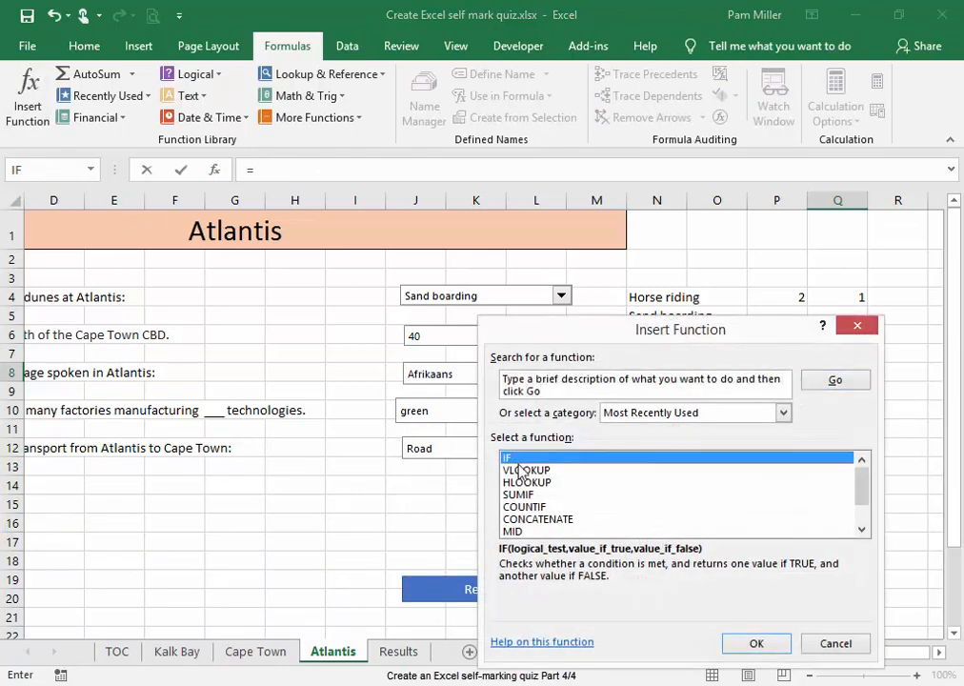
{"action": "left_click", "coordinate": [777, 641]}
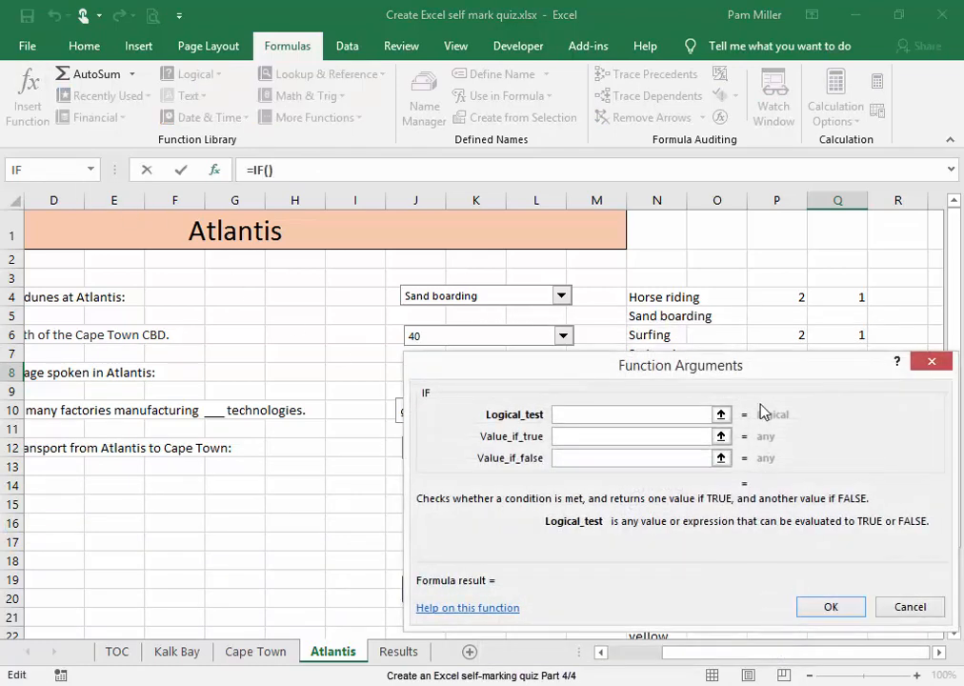
{"action": "left_click_drag", "start_coordinate": [768, 378], "coordinate": [778, 424]}
{"action": "left_click", "coordinate": [765, 376]}
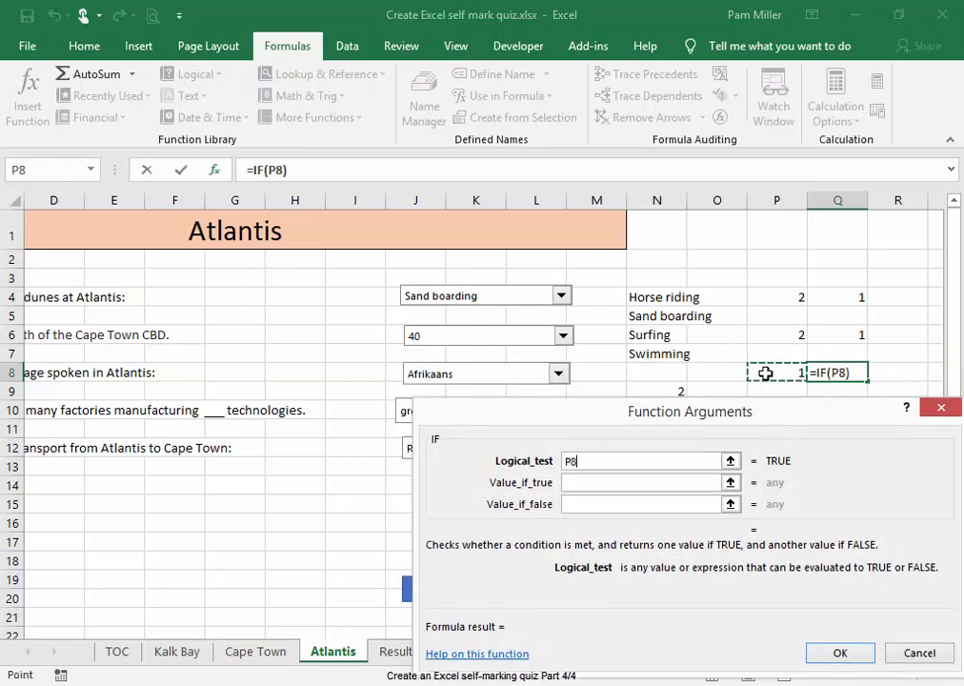
{"action": "type", "text": "=1"}
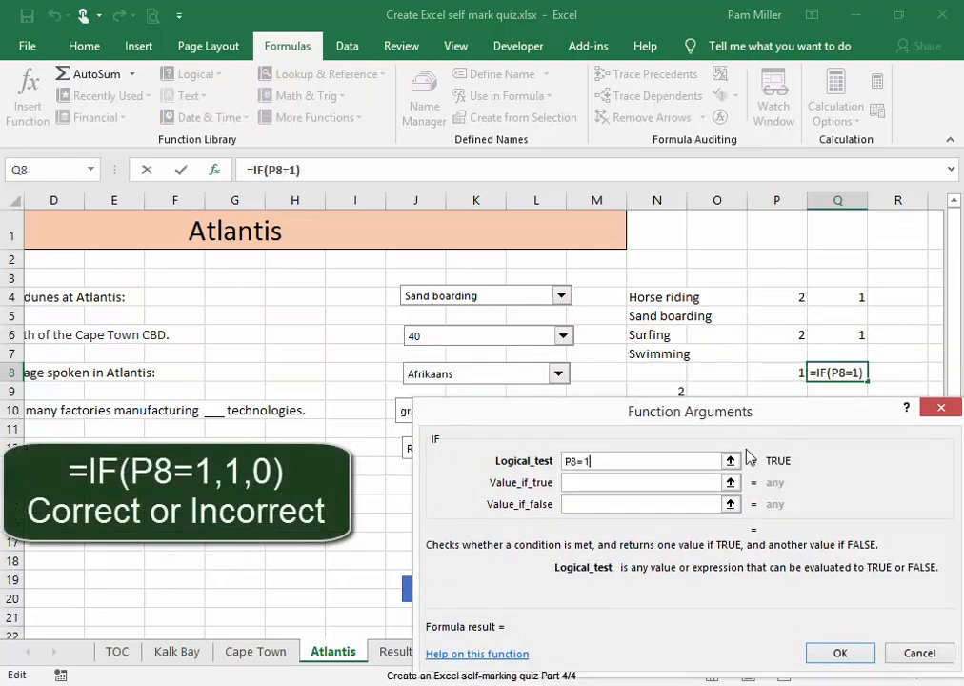
{"action": "left_click", "coordinate": [698, 483]}
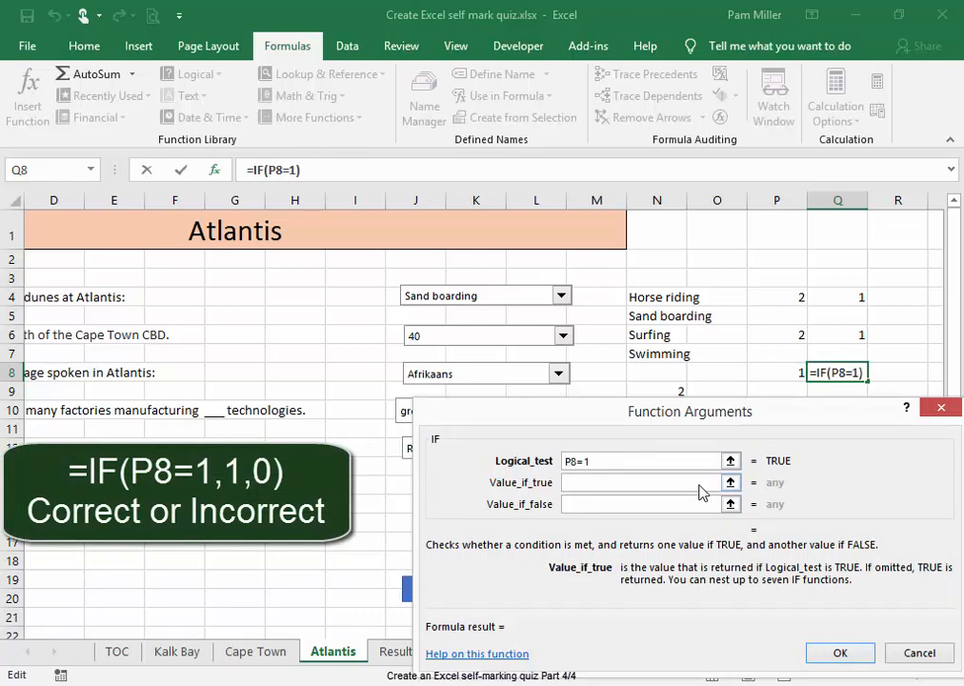
{"action": "left_click", "coordinate": [700, 504]}
{"action": "type", "text": "0"}
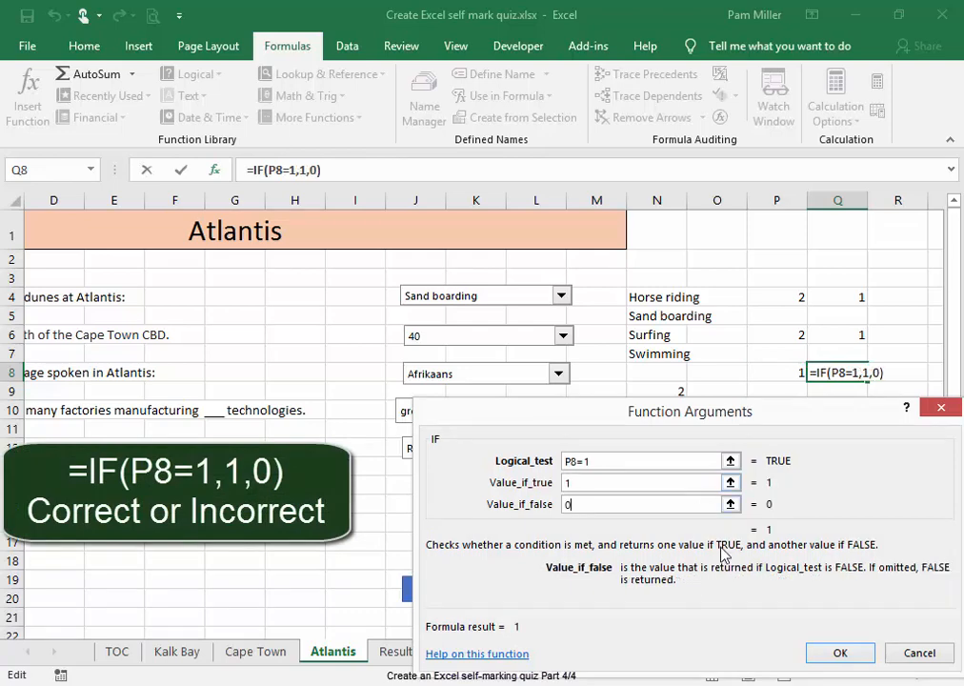
{"action": "left_click", "coordinate": [823, 654]}
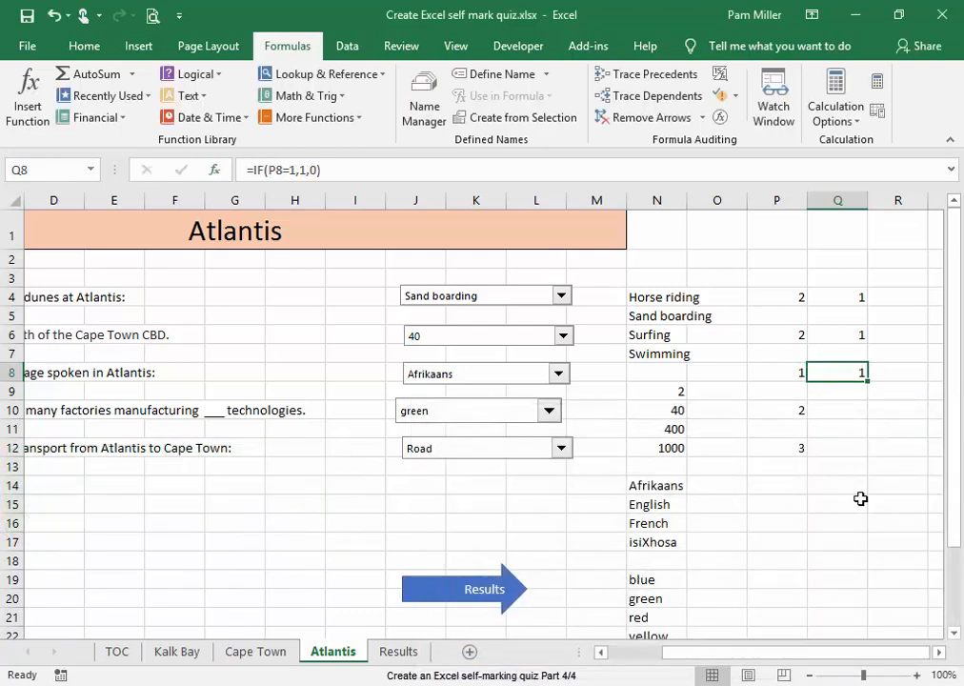
Check the answer list of the factories question against its linked cell P10, choosing green again
{"action": "left_click", "coordinate": [788, 414]}
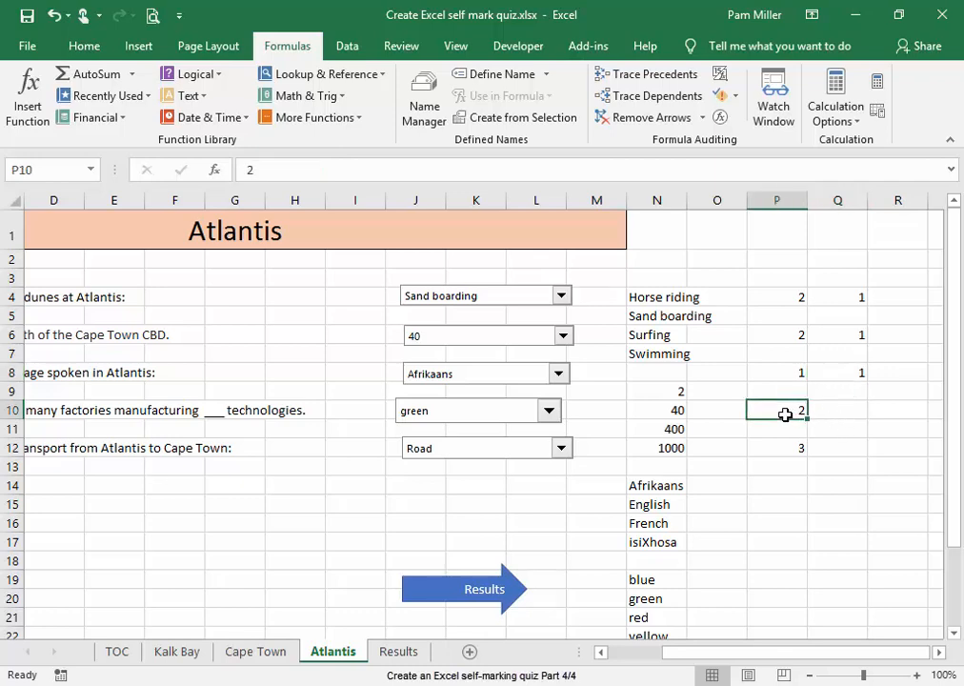
{"action": "left_click", "coordinate": [548, 415]}
{"action": "left_click", "coordinate": [533, 442]}
Insert an IF function in cell Q10 that tests P10=2, returning 1 if true and 0 if false
{"action": "left_click", "coordinate": [840, 414]}
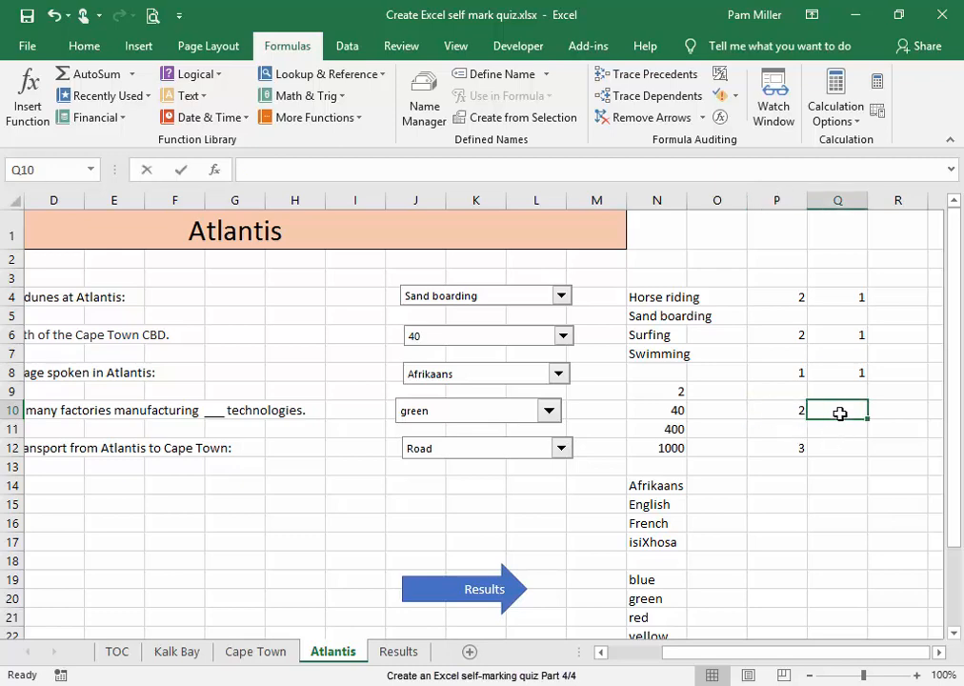
{"action": "type", "text": "="}
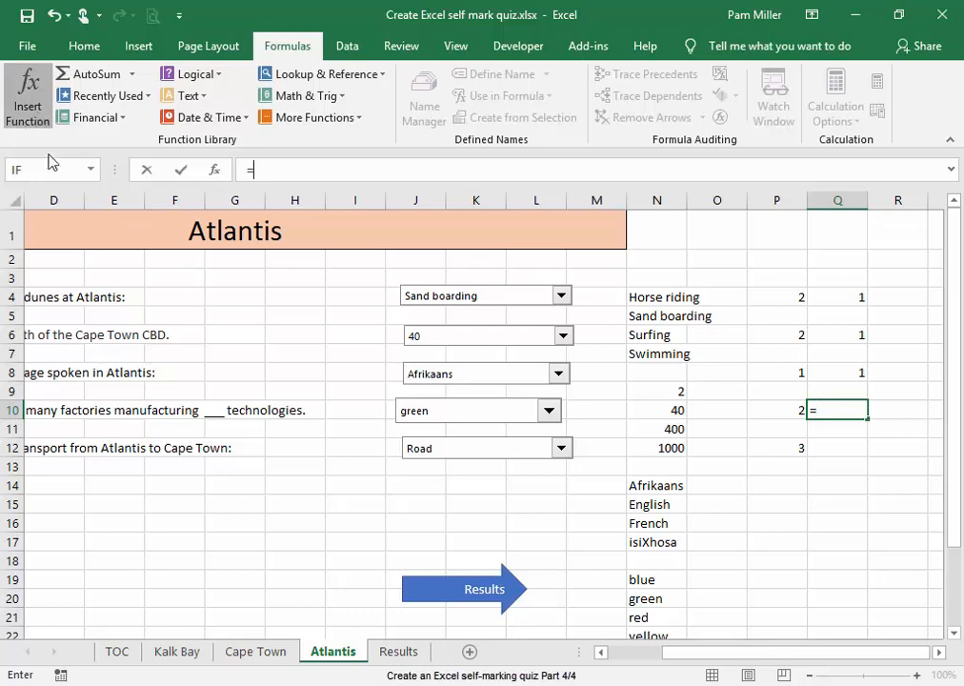
{"action": "left_click", "coordinate": [29, 96]}
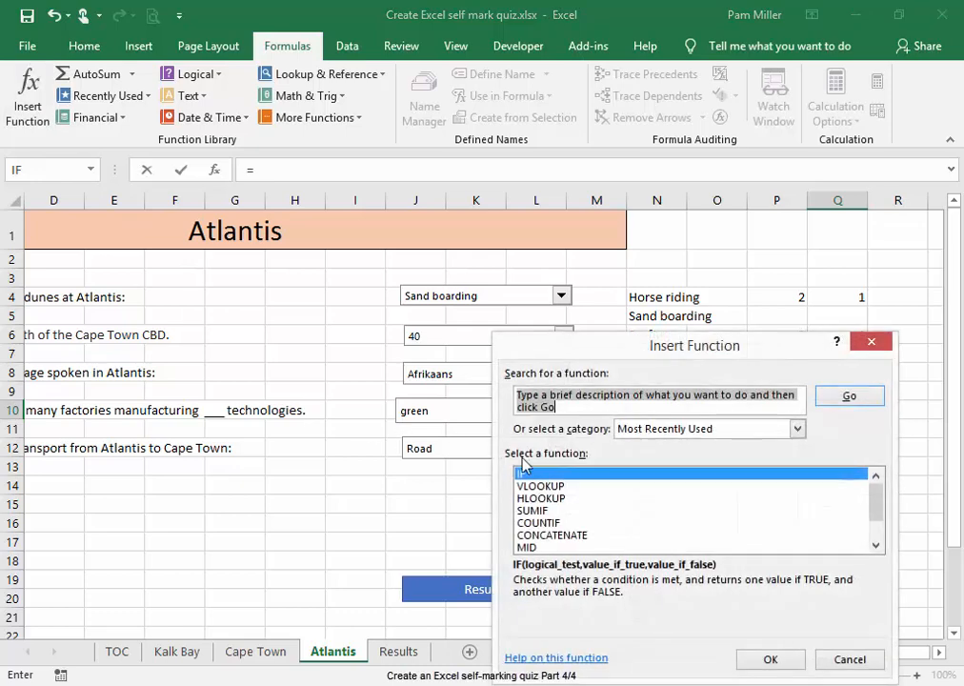
{"action": "left_click", "coordinate": [772, 658]}
{"action": "left_click_drag", "start_coordinate": [754, 390], "coordinate": [758, 468]}
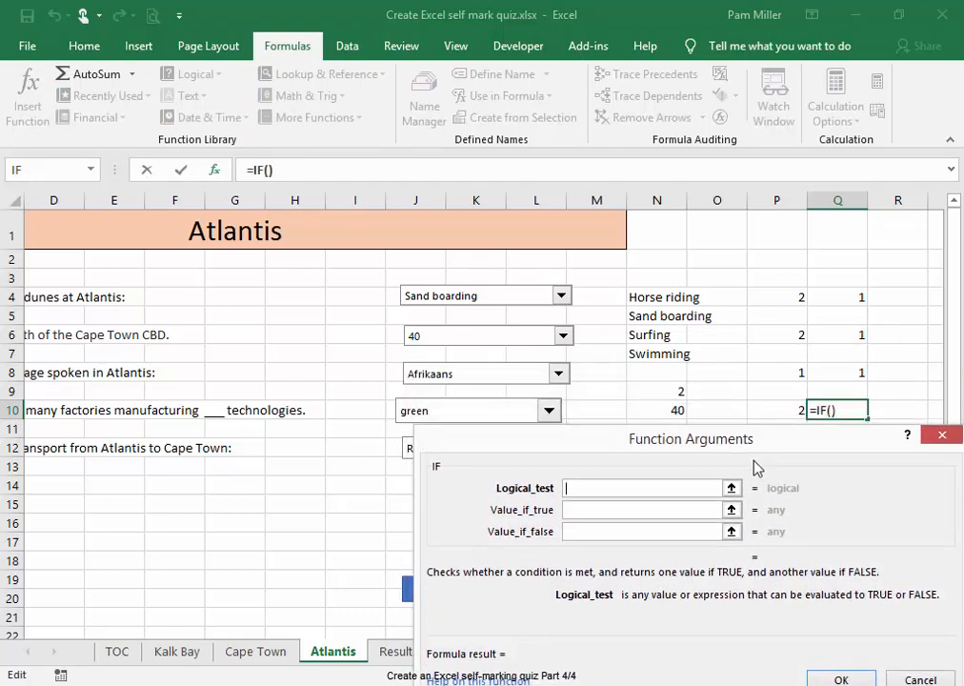
{"action": "left_click", "coordinate": [770, 410]}
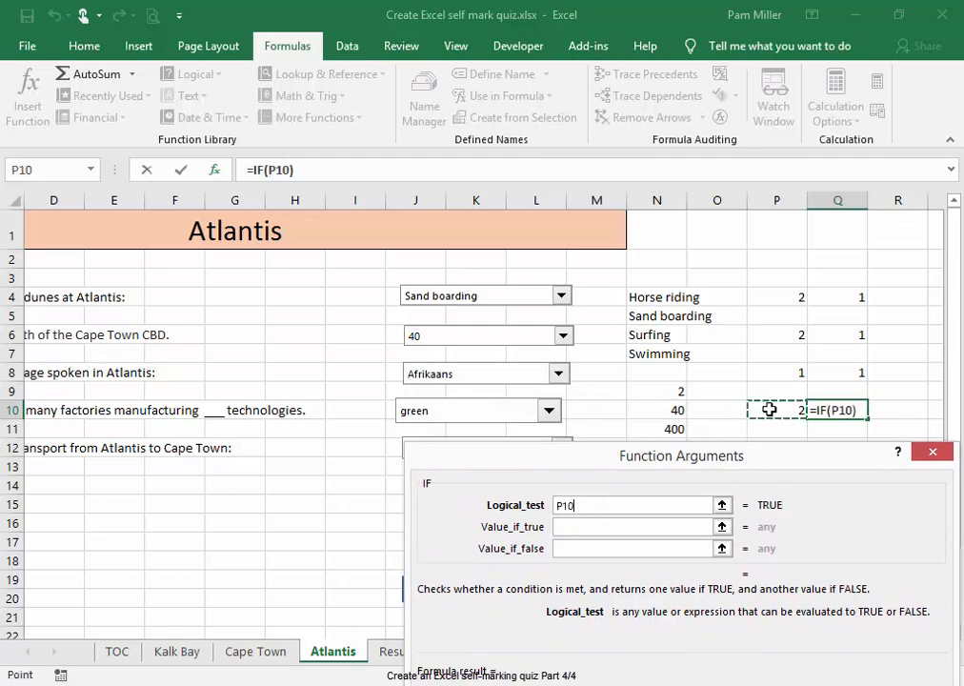
{"action": "type", "text": "="}
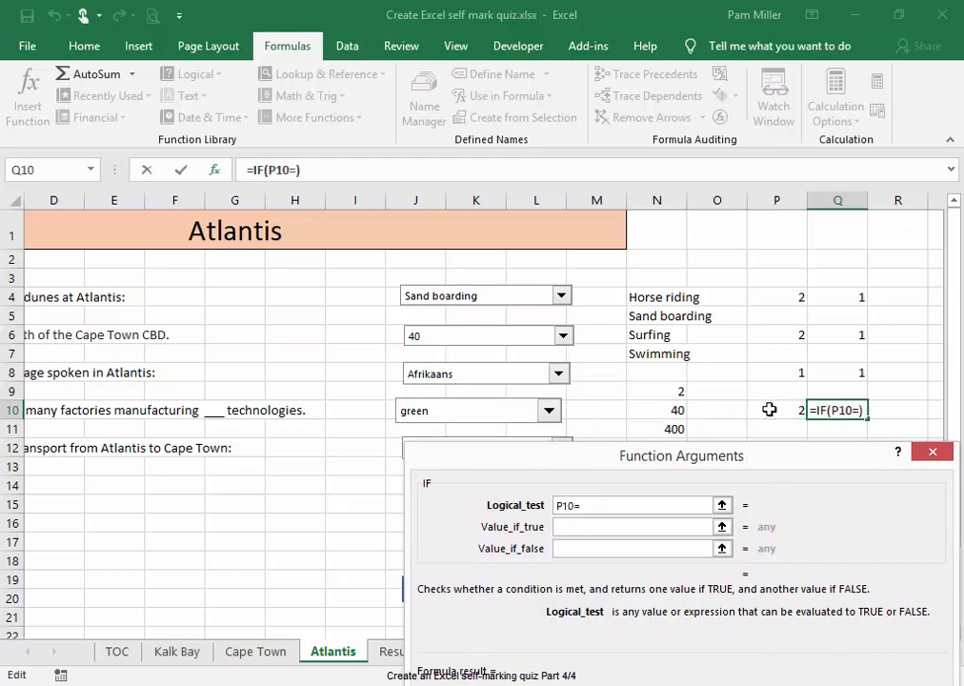
{"action": "type", "text": "2"}
{"action": "left_click", "coordinate": [673, 527]}
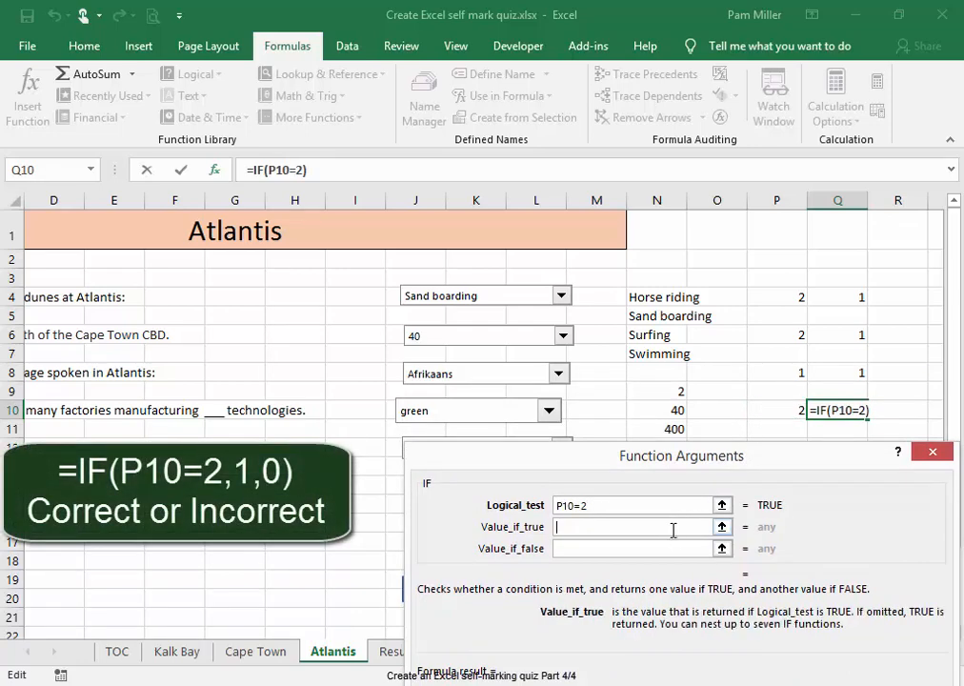
{"action": "type", "text": "1"}
{"action": "left_click", "coordinate": [674, 549]}
{"action": "type", "text": "0"}
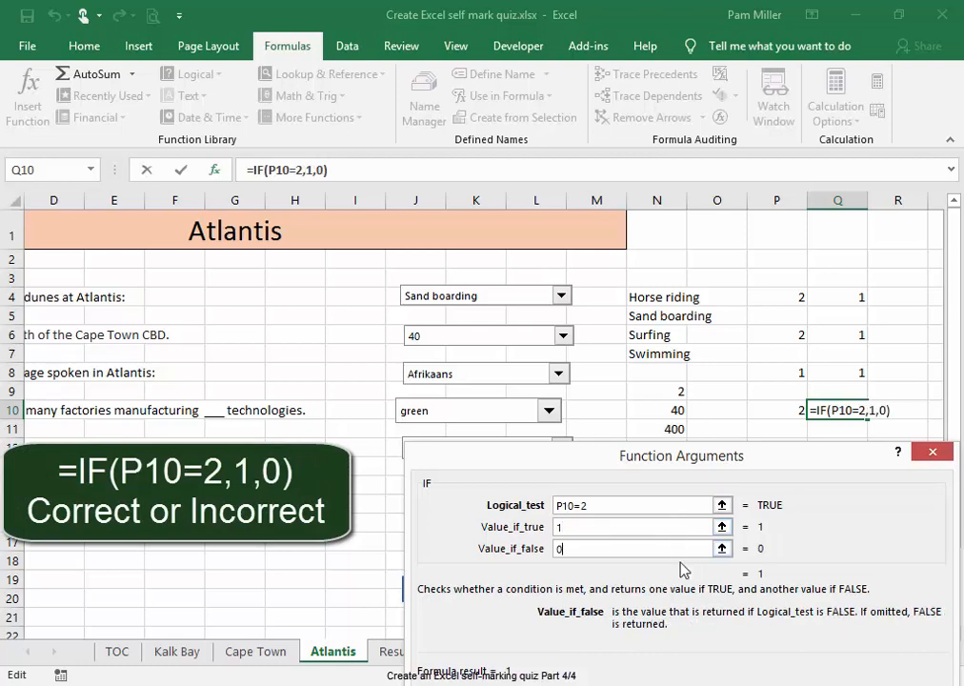
{"action": "key", "text": "Return"}
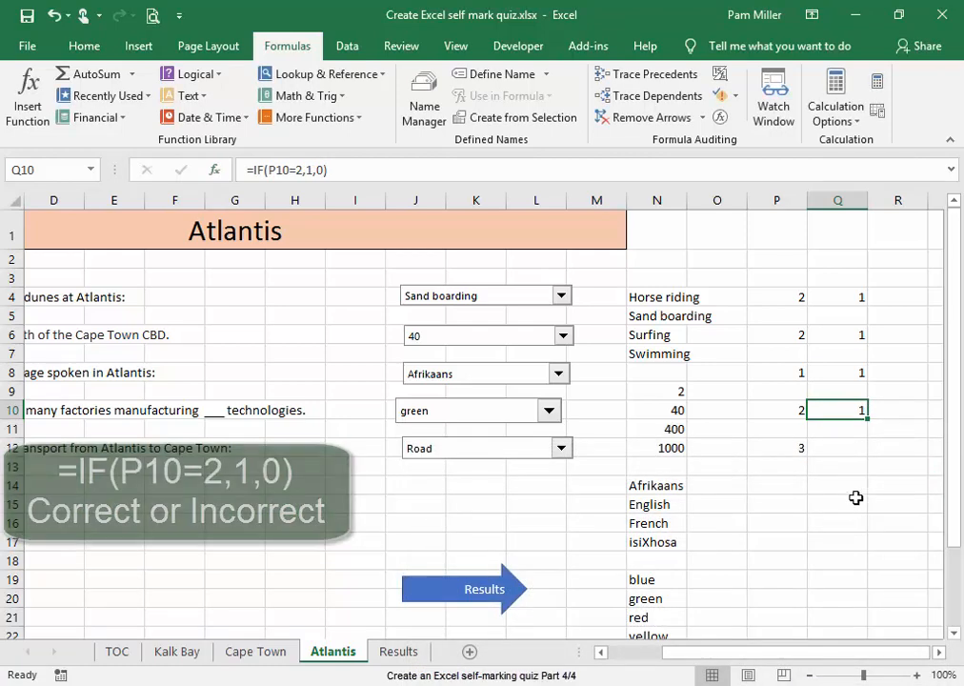
Insert an IF function in cell Q12 that tests P12=3, returning 1 if true and 0 if false
{"action": "left_click", "coordinate": [849, 453]}
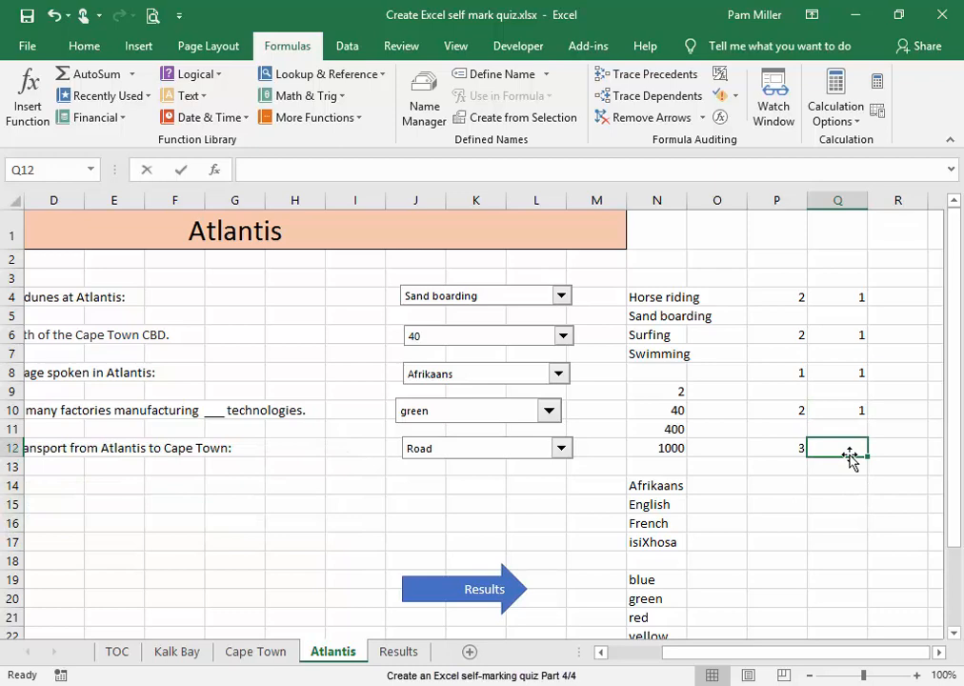
{"action": "type", "text": "="}
{"action": "left_click", "coordinate": [28, 95]}
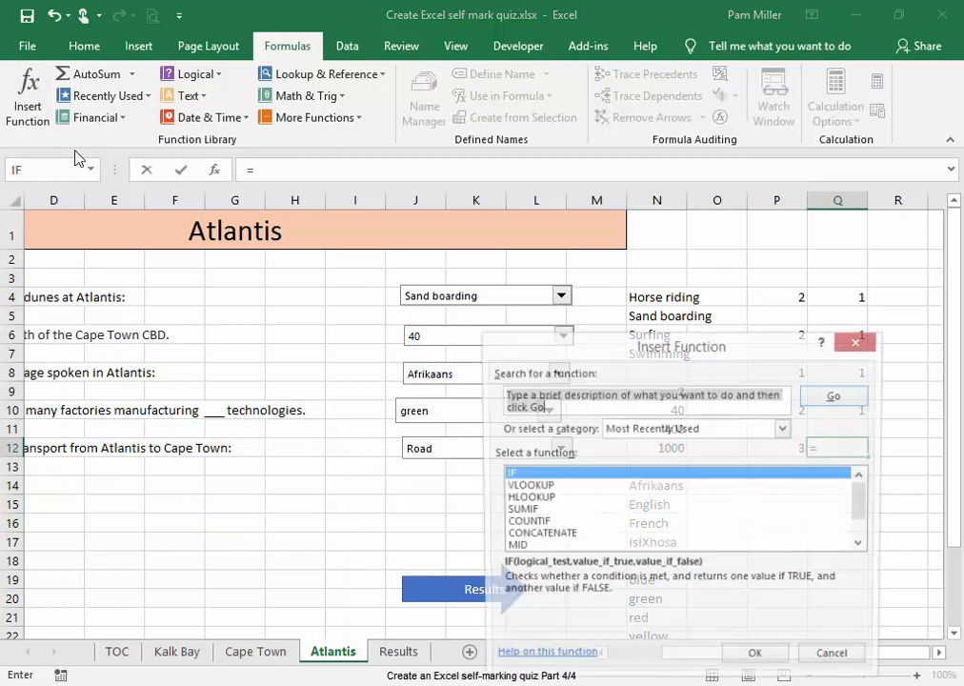
{"action": "left_click", "coordinate": [757, 660]}
{"action": "left_click_drag", "start_coordinate": [748, 391], "coordinate": [760, 492]}
{"action": "left_click", "coordinate": [804, 450]}
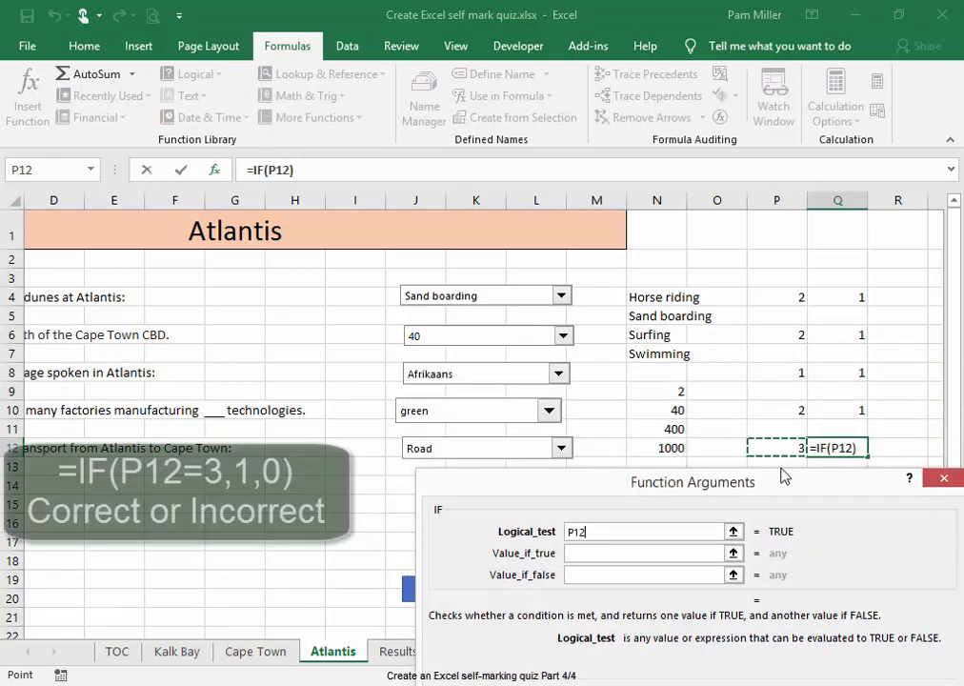
{"action": "type", "text": "=3"}
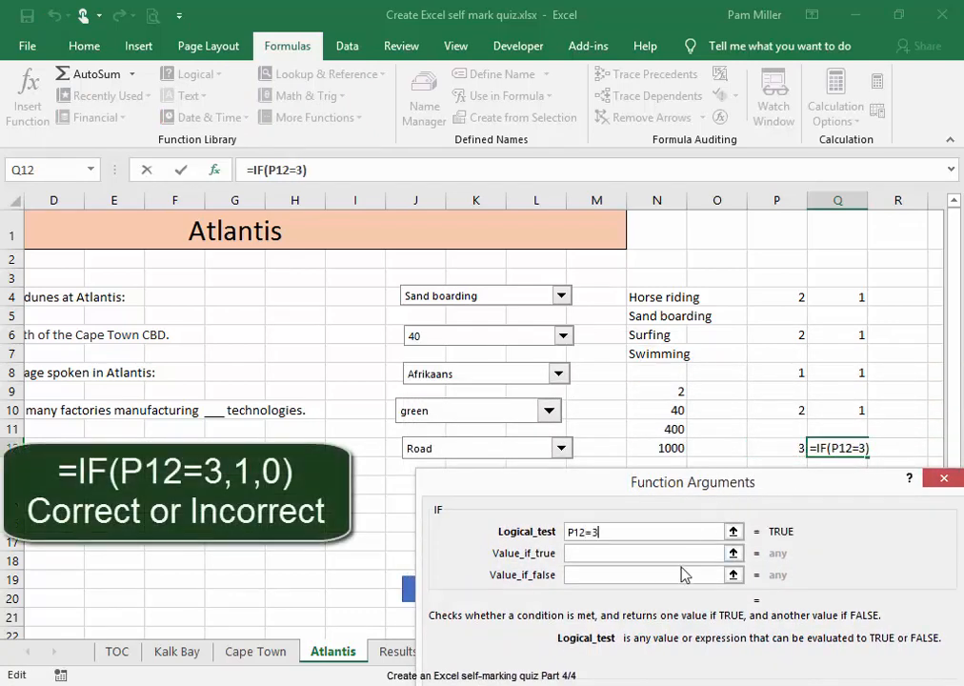
{"action": "left_click", "coordinate": [679, 559]}
{"action": "type", "text": "1"}
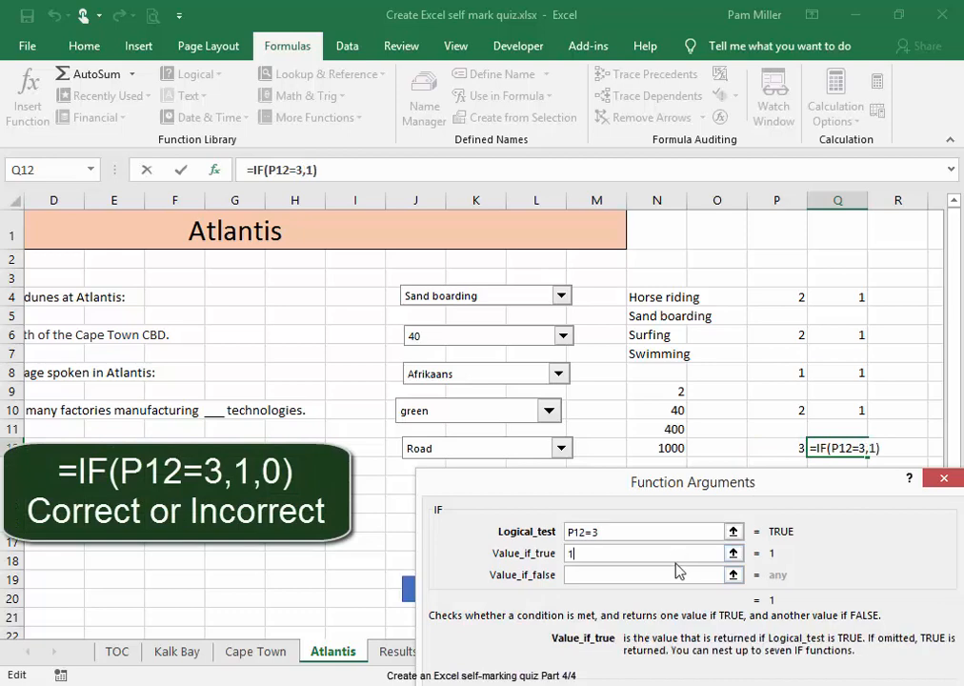
{"action": "left_click", "coordinate": [674, 576]}
{"action": "type", "text": "0"}
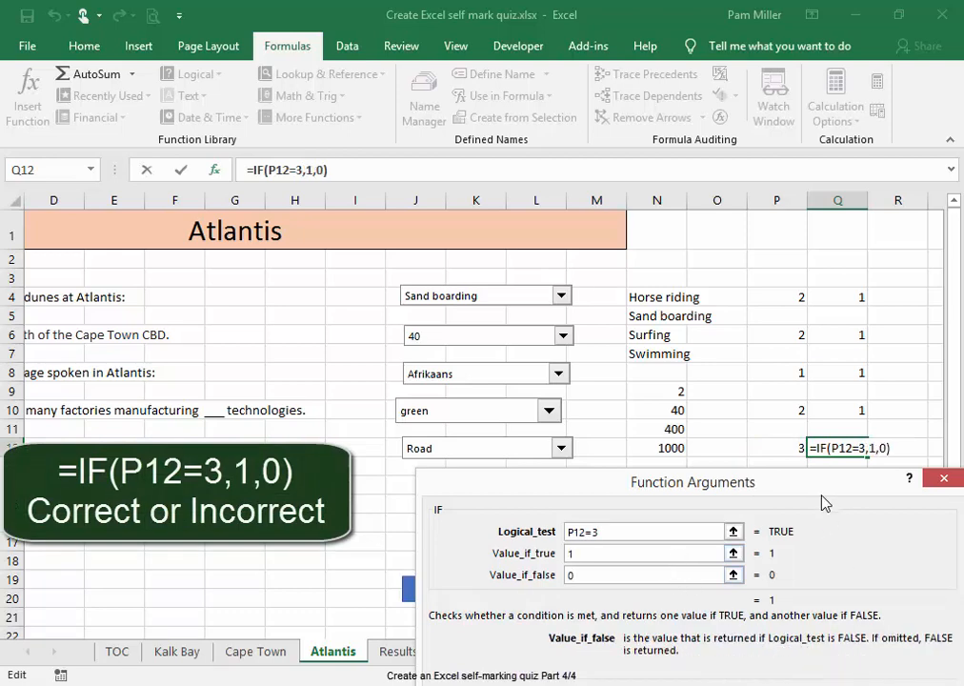
{"action": "left_click_drag", "start_coordinate": [826, 504], "coordinate": [825, 424]}
{"action": "left_click", "coordinate": [818, 647]}
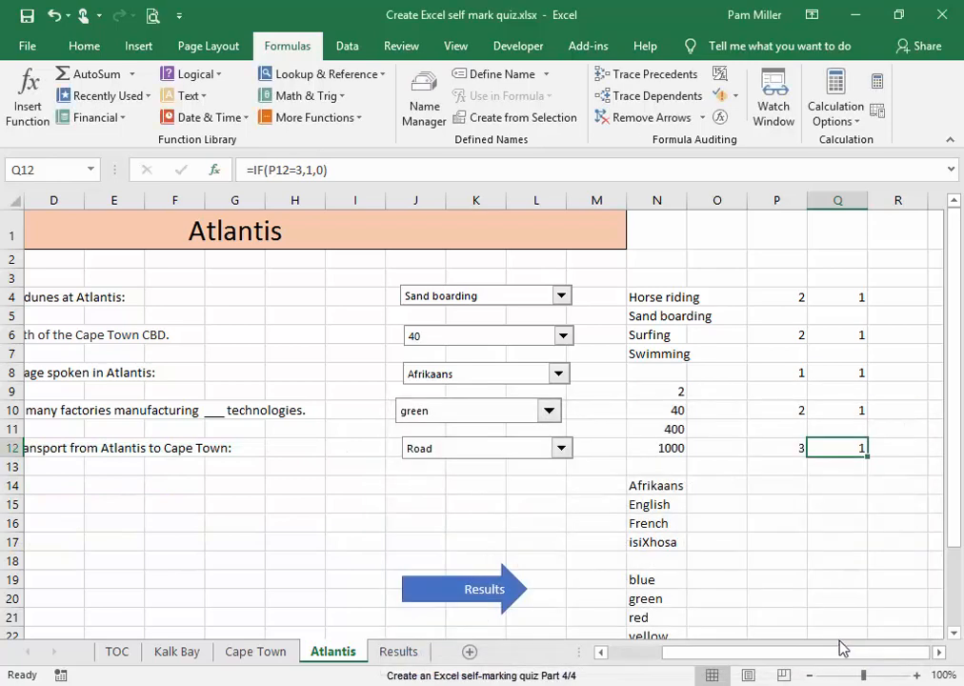
Test the marking of the transport question by choosing Fly and switching the answer back to Road
{"action": "left_click", "coordinate": [797, 615]}
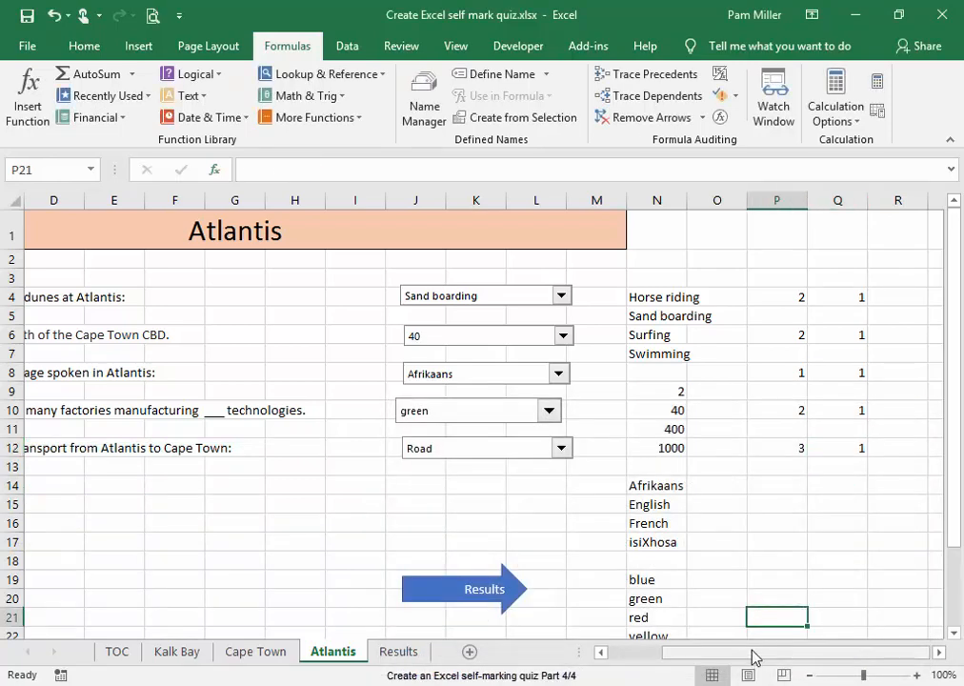
{"action": "left_click_drag", "start_coordinate": [752, 656], "coordinate": [737, 656]}
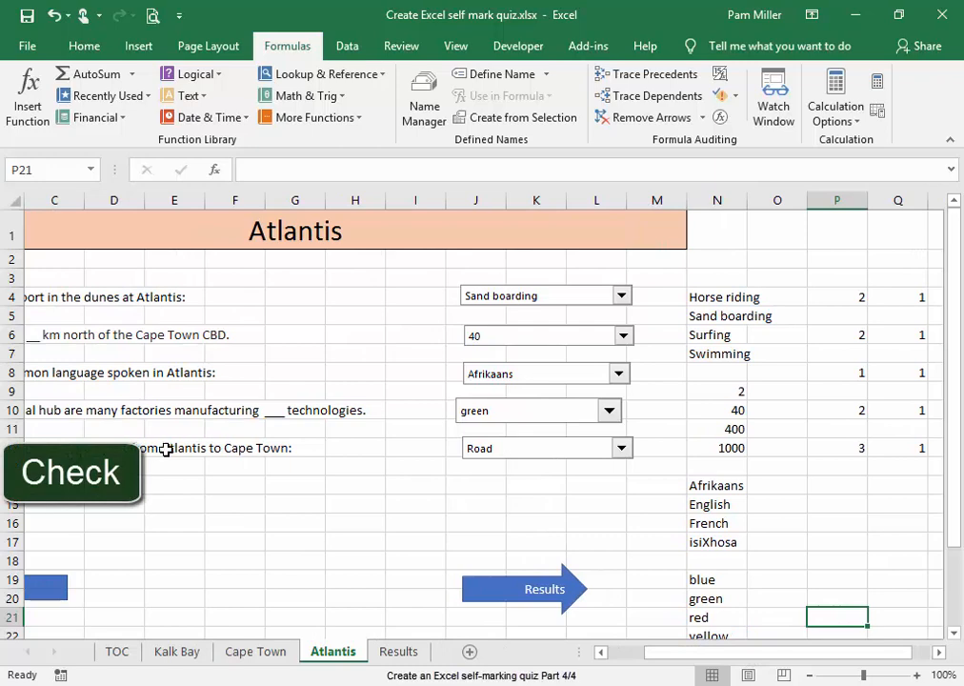
{"action": "left_click", "coordinate": [622, 449]}
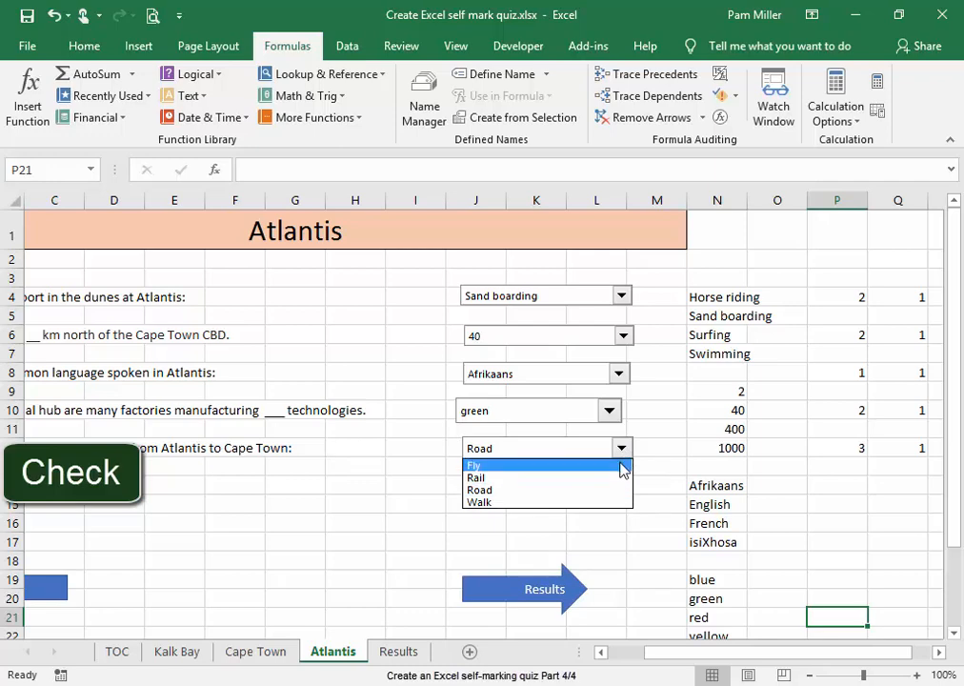
{"action": "left_click", "coordinate": [622, 466]}
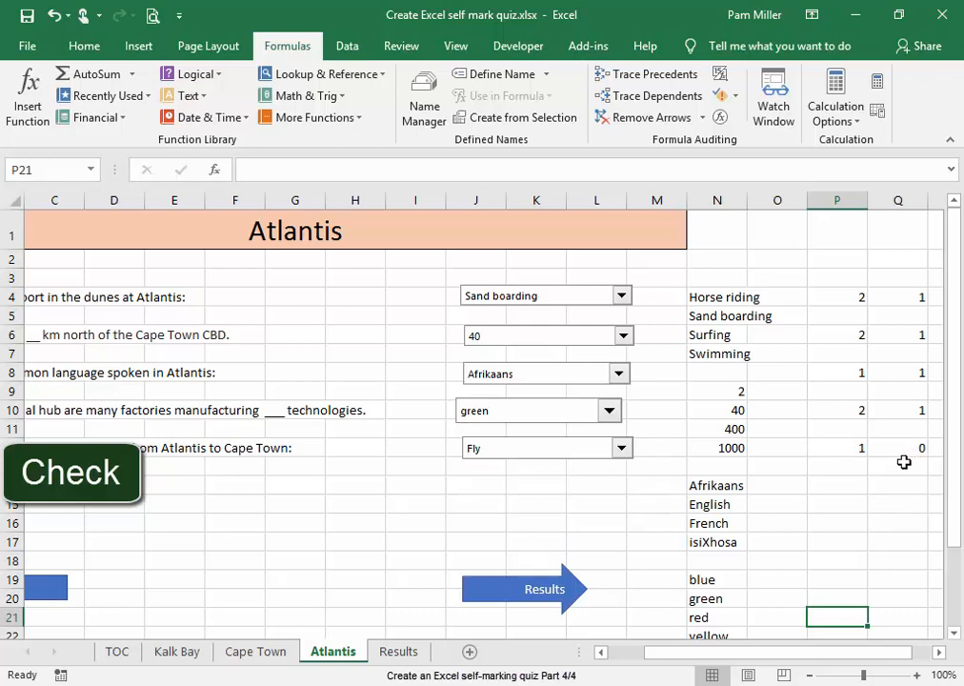
{"action": "left_click", "coordinate": [621, 449]}
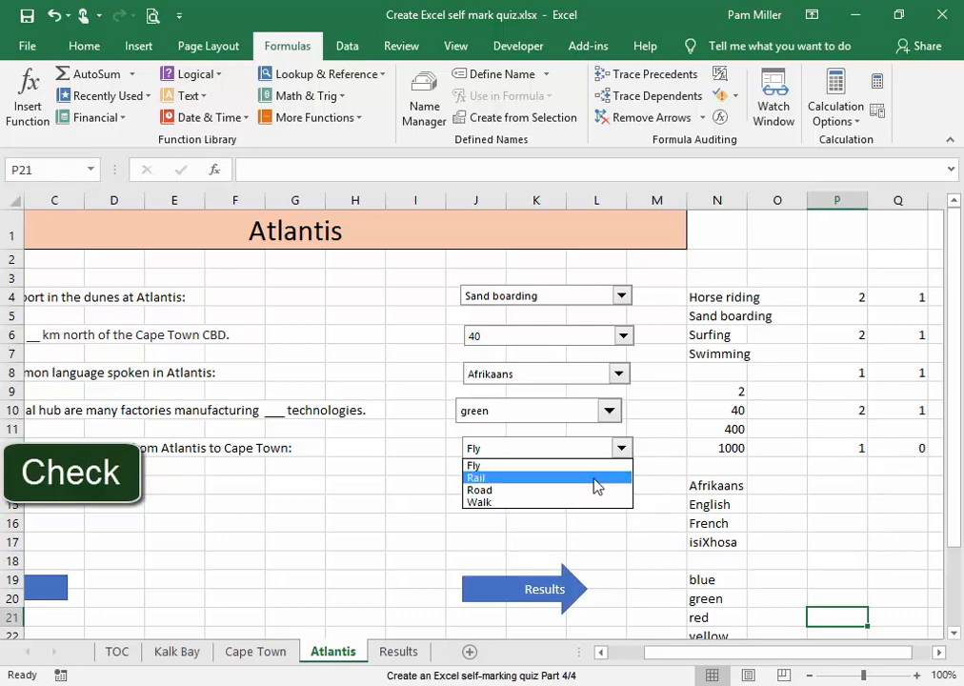
{"action": "left_click", "coordinate": [595, 493]}
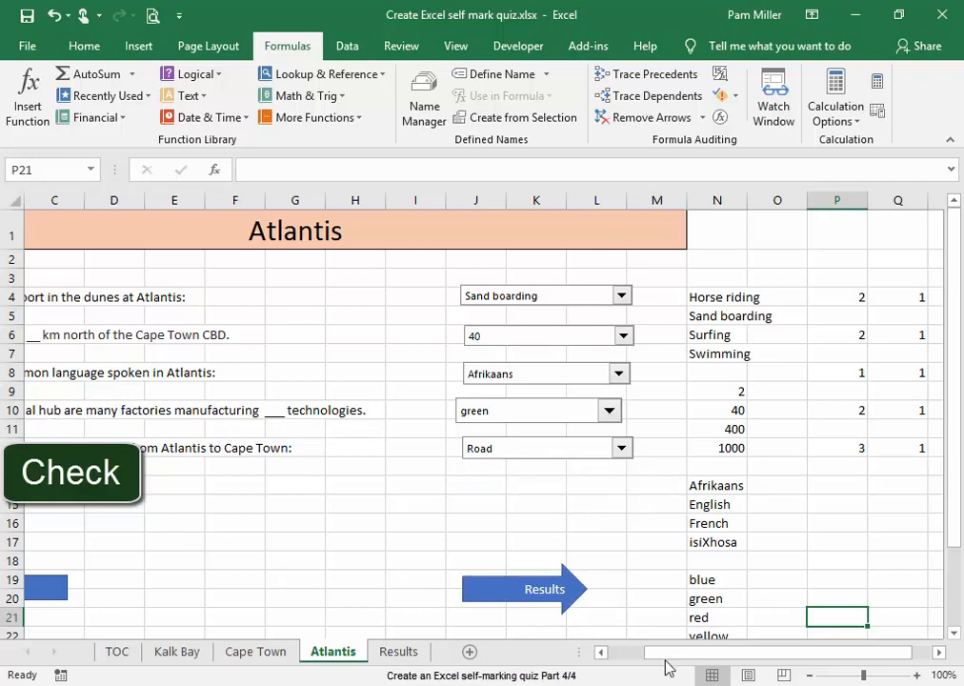
Choose green again for the factories question and answer the distance from the Cape Town CBD question with 1000
{"action": "left_click_drag", "start_coordinate": [667, 667], "coordinate": [646, 664]}
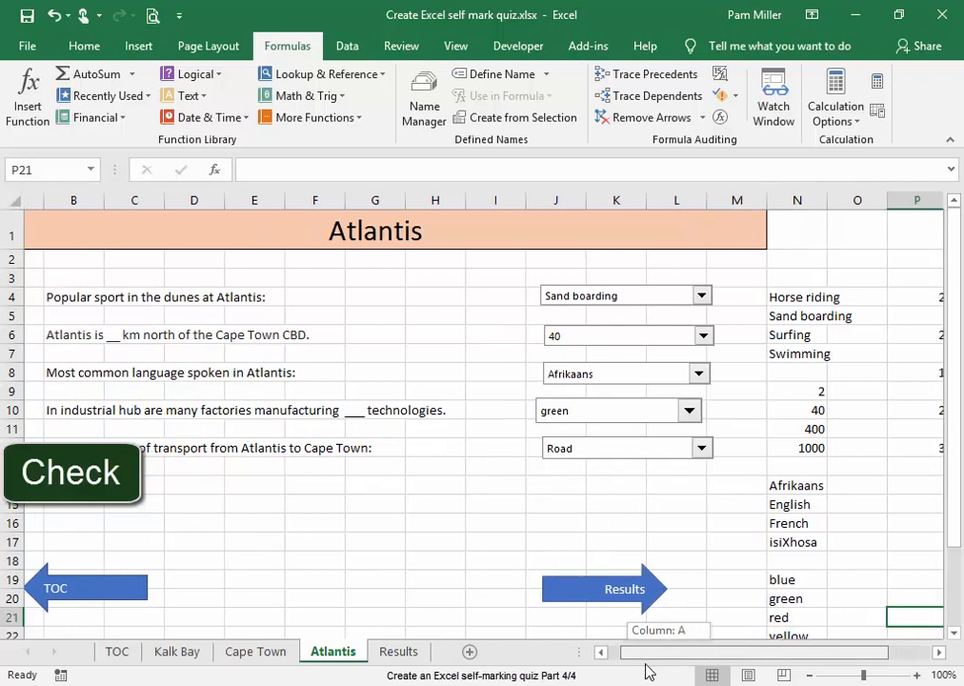
{"action": "left_click_drag", "start_coordinate": [646, 672], "coordinate": [683, 669]}
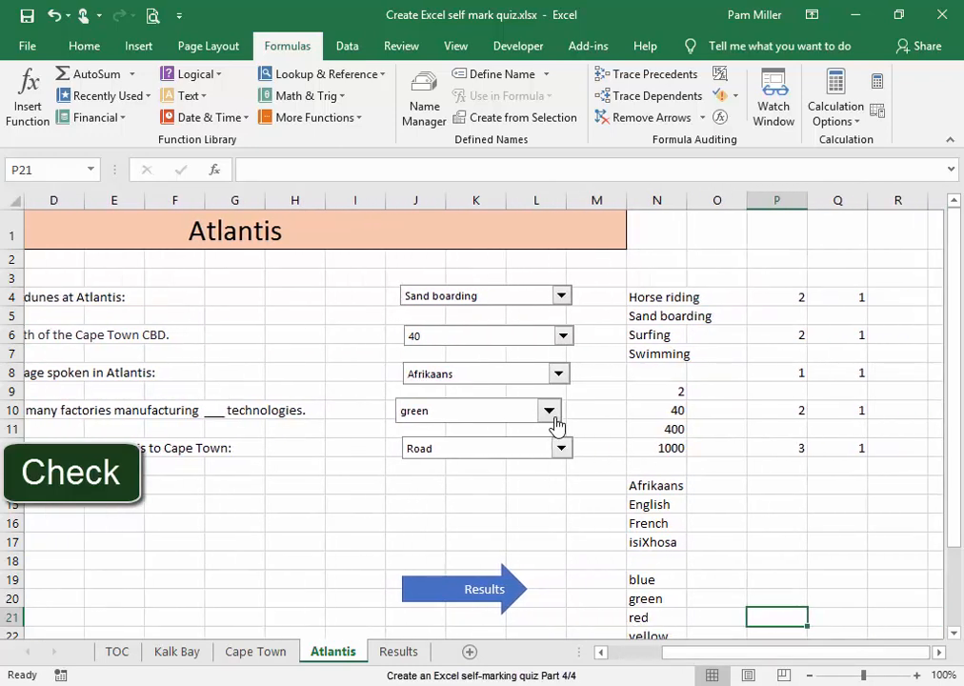
{"action": "left_click", "coordinate": [551, 412]}
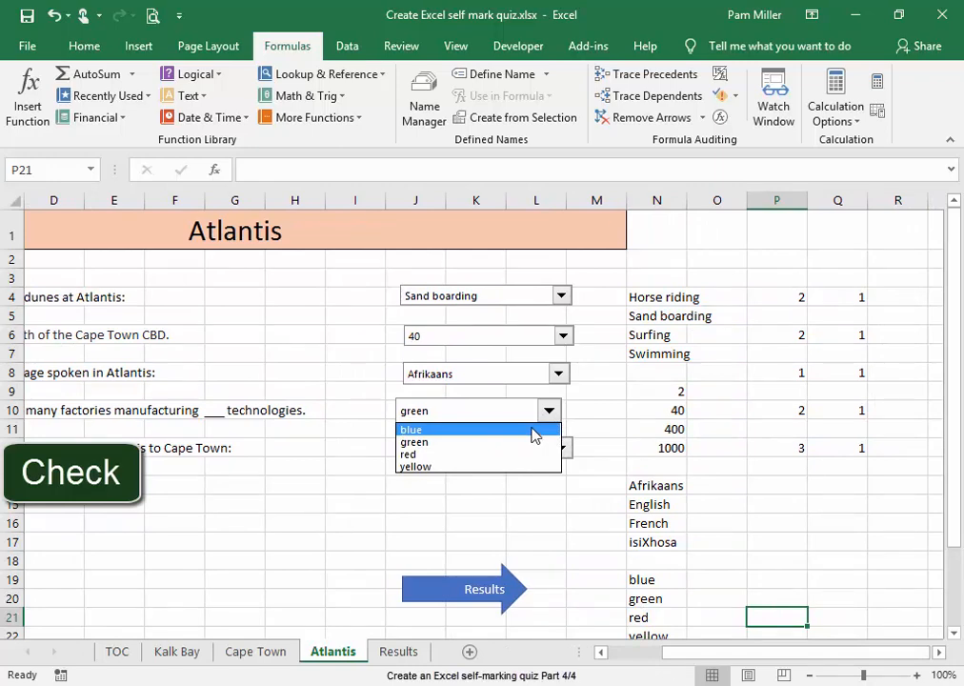
{"action": "left_click", "coordinate": [524, 443]}
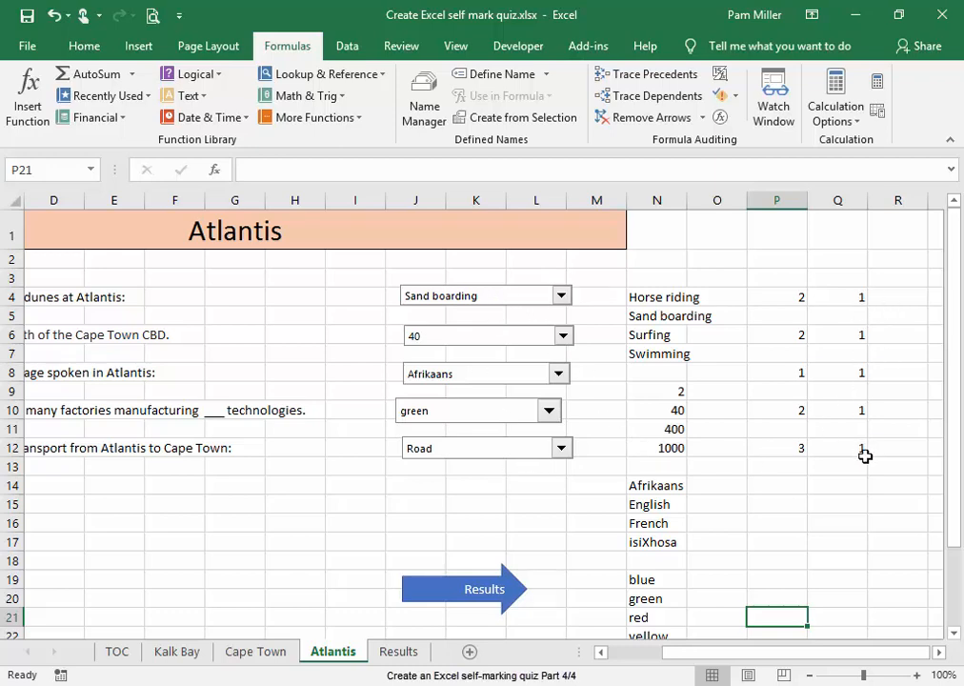
{"action": "left_click", "coordinate": [566, 343]}
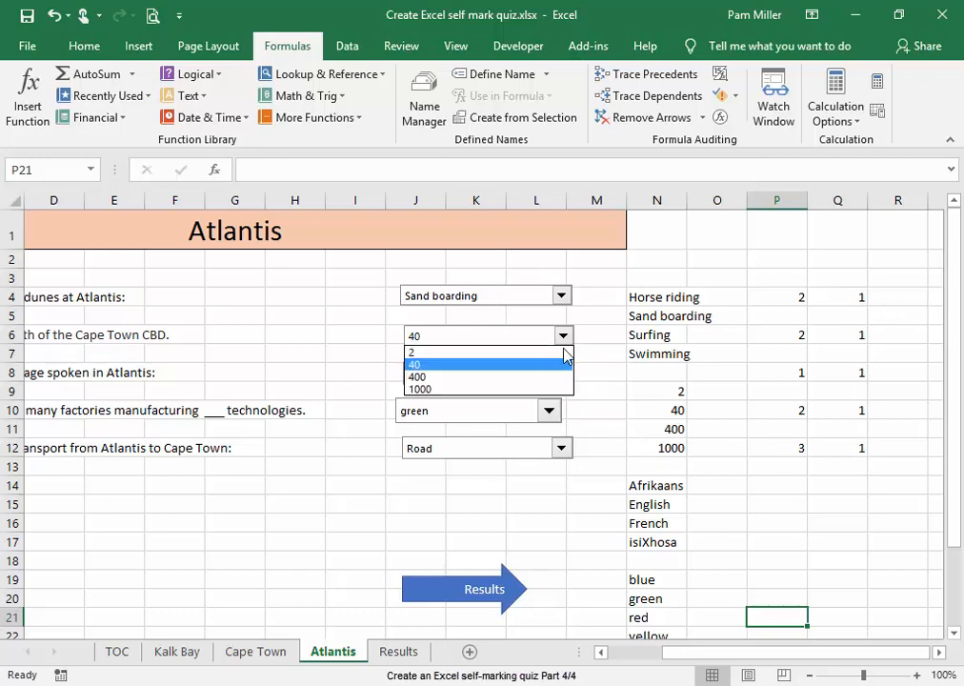
{"action": "left_click", "coordinate": [535, 390]}
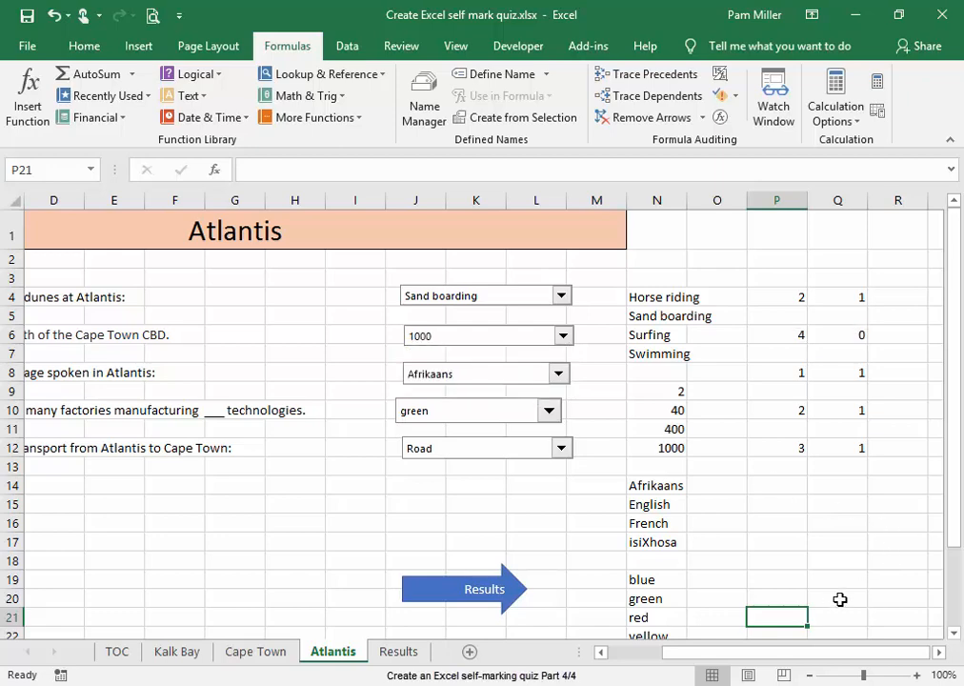
Total the marks in cell Q14 with a SUM of Q4:Q12
{"action": "left_click", "coordinate": [837, 485]}
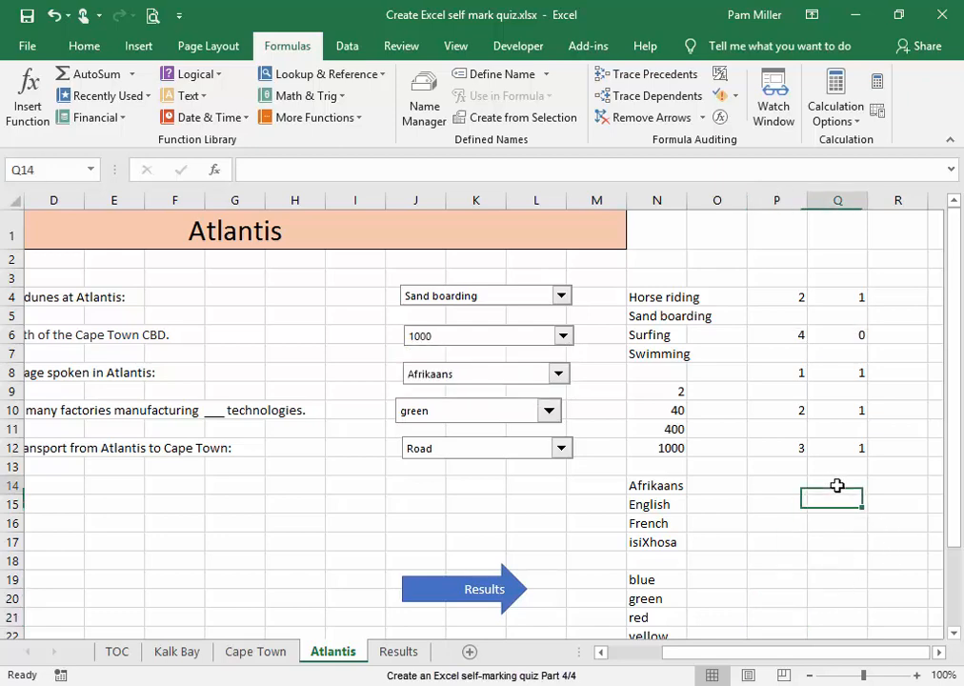
{"action": "type", "text": "="}
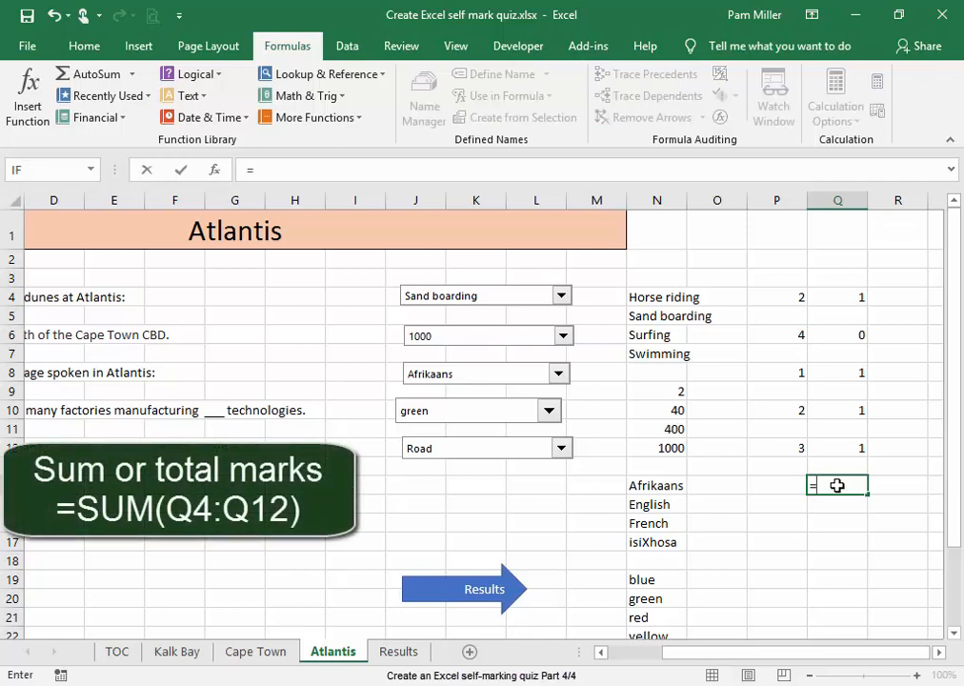
{"action": "type", "text": "sum("}
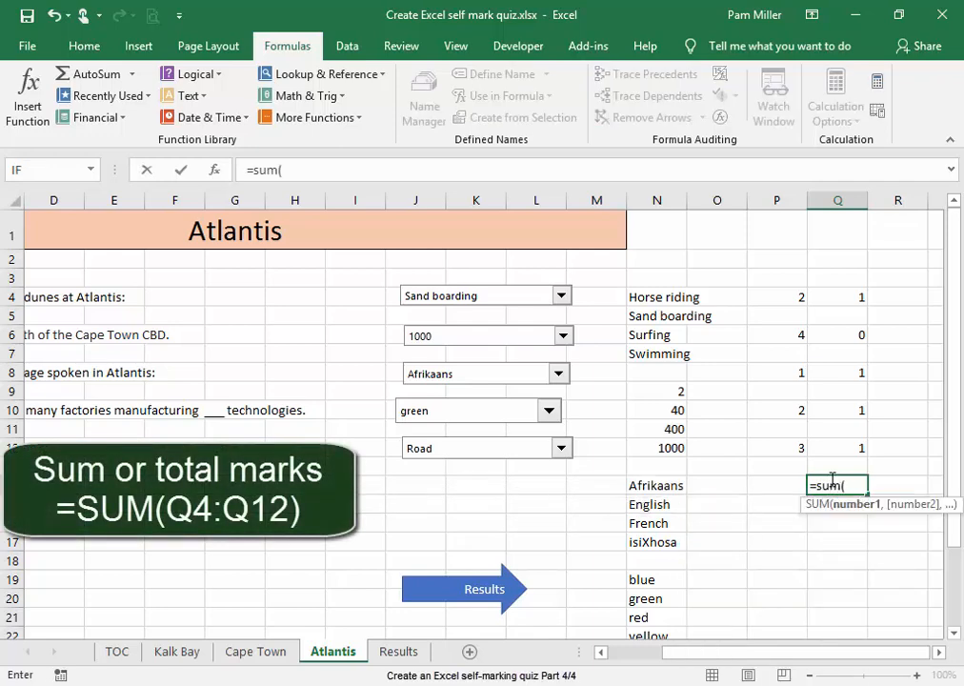
{"action": "left_click_drag", "start_coordinate": [840, 298], "coordinate": [848, 448]}
{"action": "key", "text": "Return"}
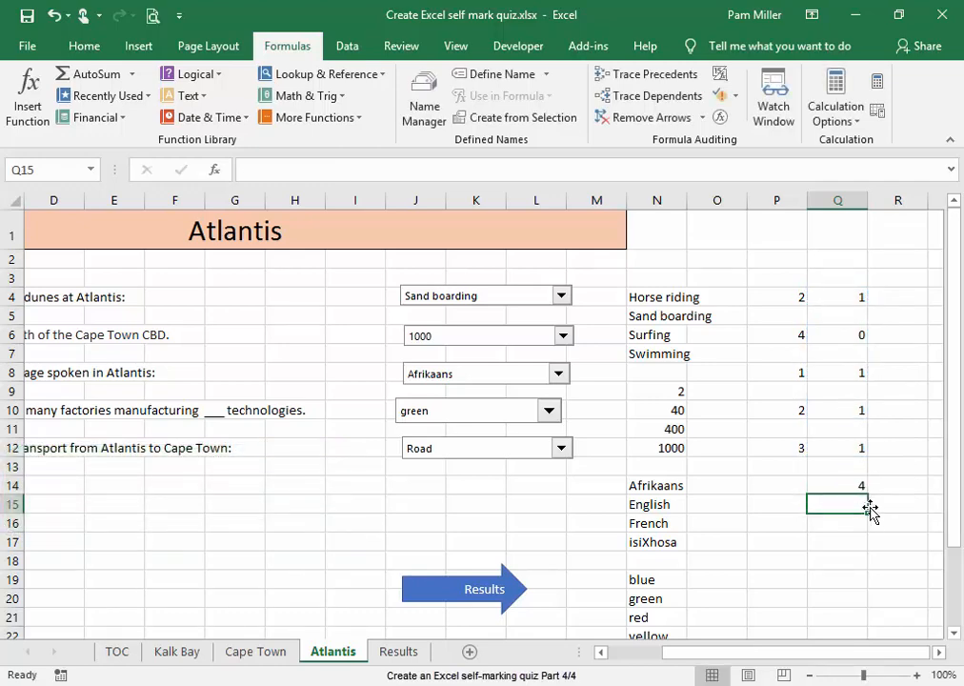
Calculate the Atlantis percentage in cell Q15 with the formula =Q14/5
{"action": "type", "text": "="}
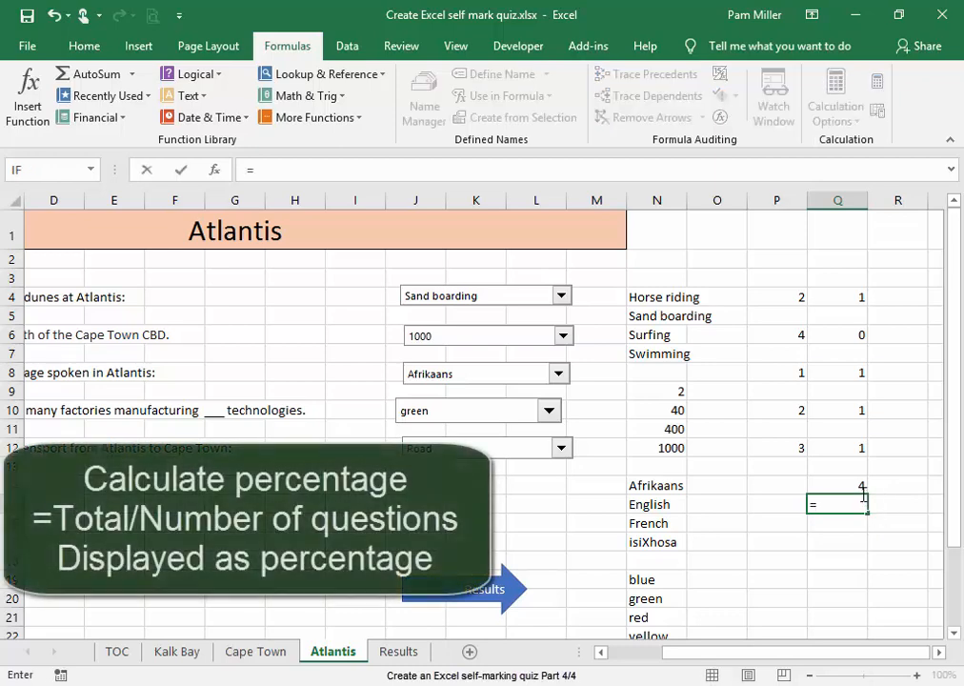
{"action": "left_click", "coordinate": [858, 486]}
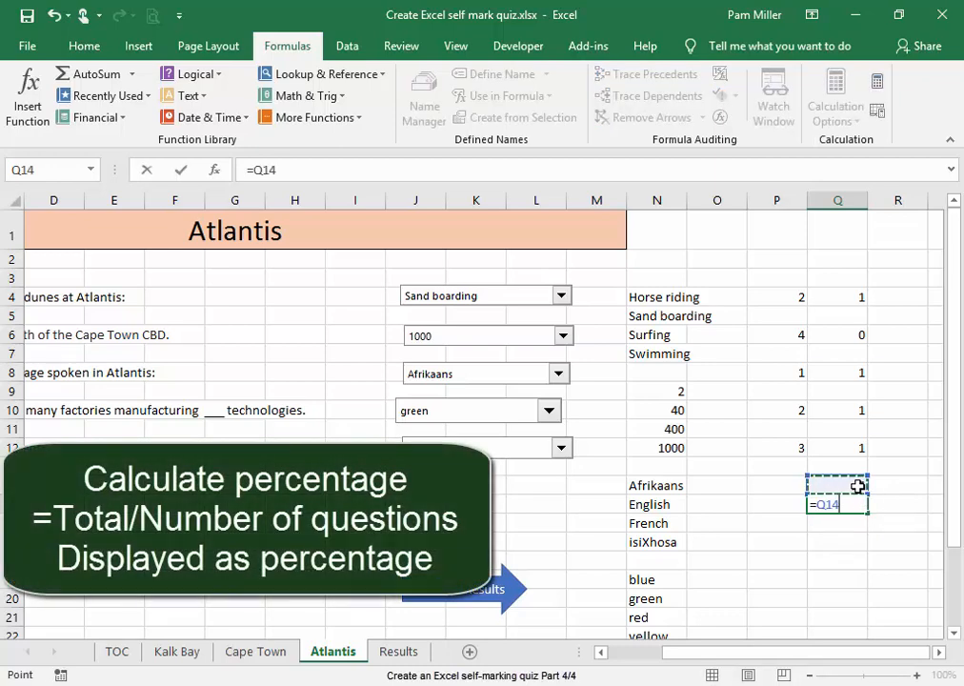
{"action": "type", "text": "/"}
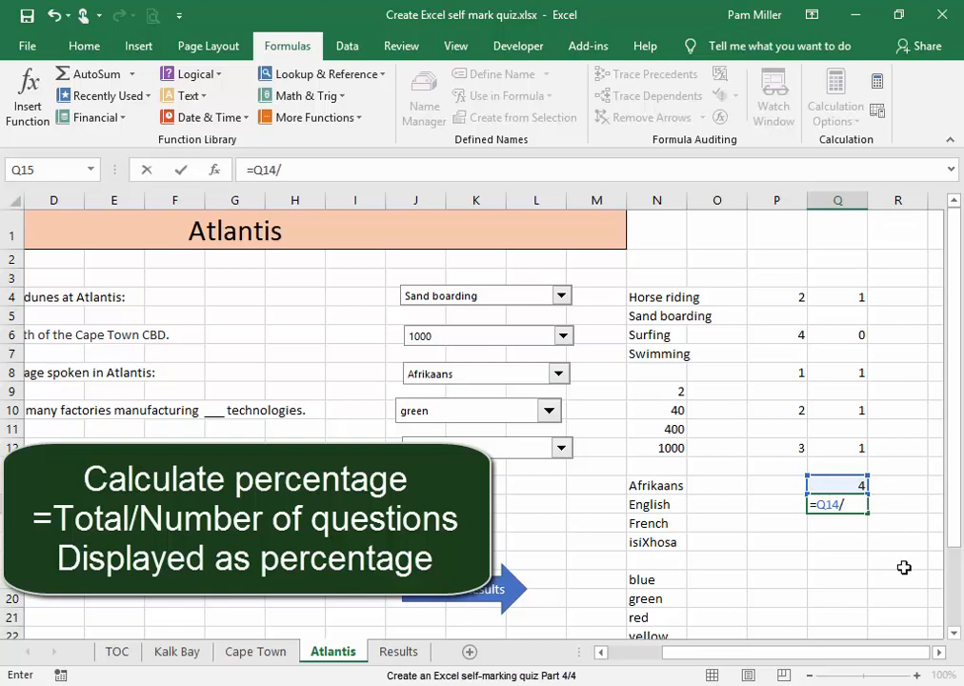
{"action": "type", "text": "5"}
{"action": "key", "text": "Return"}
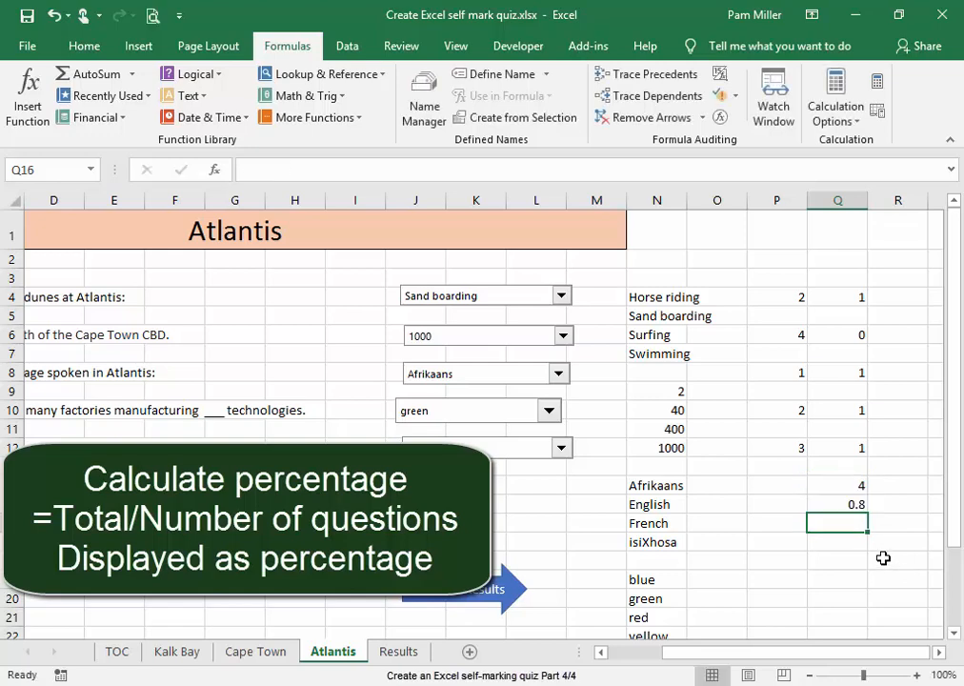
Format the result in cell Q15 of the Atlantis sheet as a percentage
{"action": "left_click", "coordinate": [836, 506]}
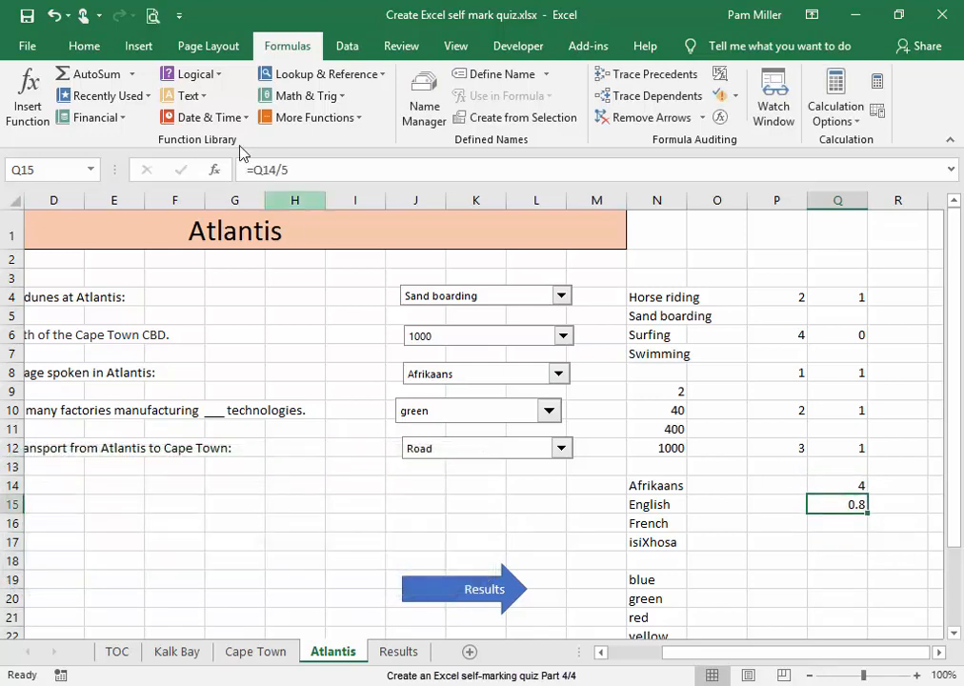
{"action": "left_click", "coordinate": [67, 52]}
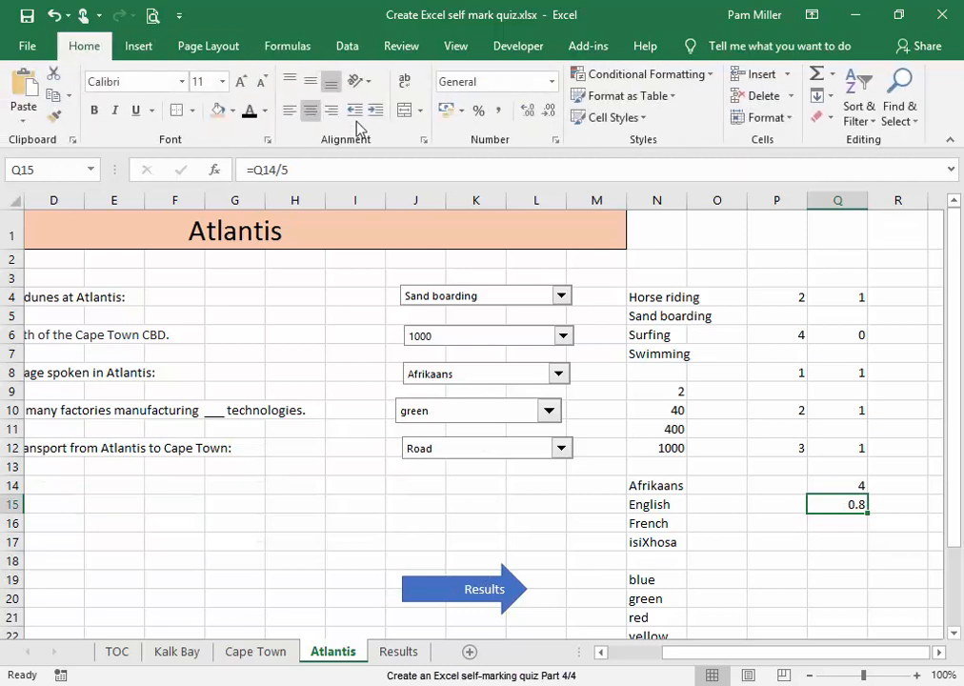
{"action": "left_click", "coordinate": [477, 111]}
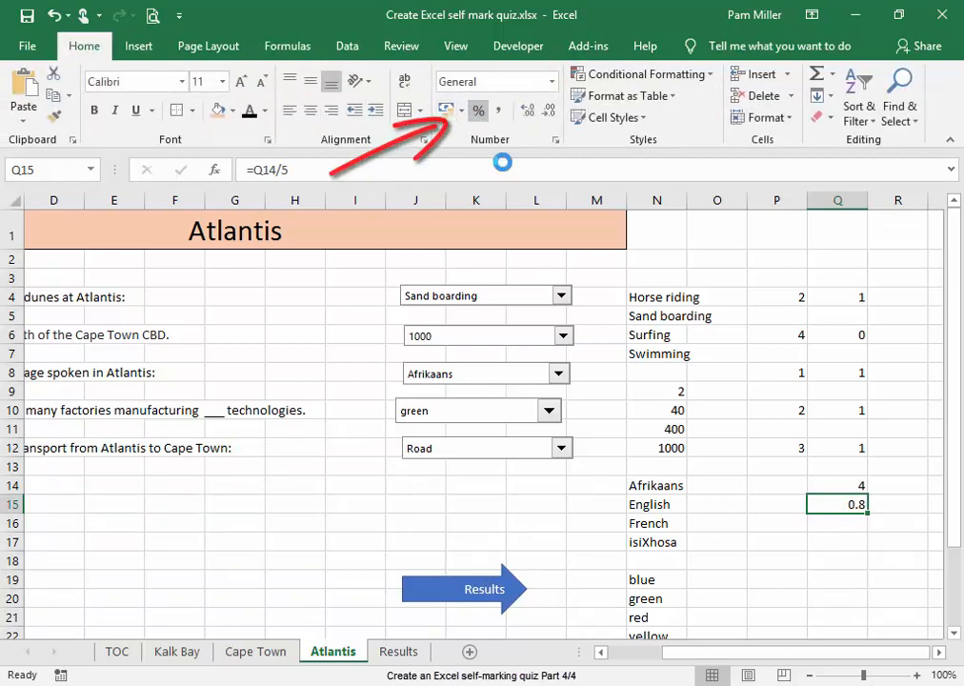
{"action": "left_click", "coordinate": [882, 617]}
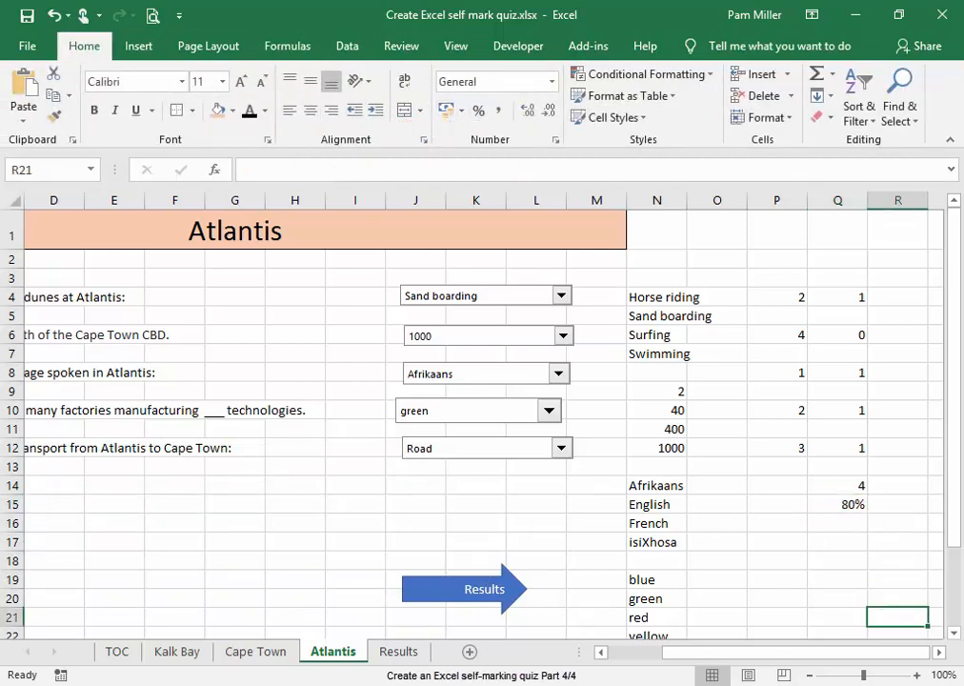
Link cell D4 under Atlantis on the Results sheet to the quiz percentage with =Atlantis!Q15
{"action": "left_click", "coordinate": [400, 652]}
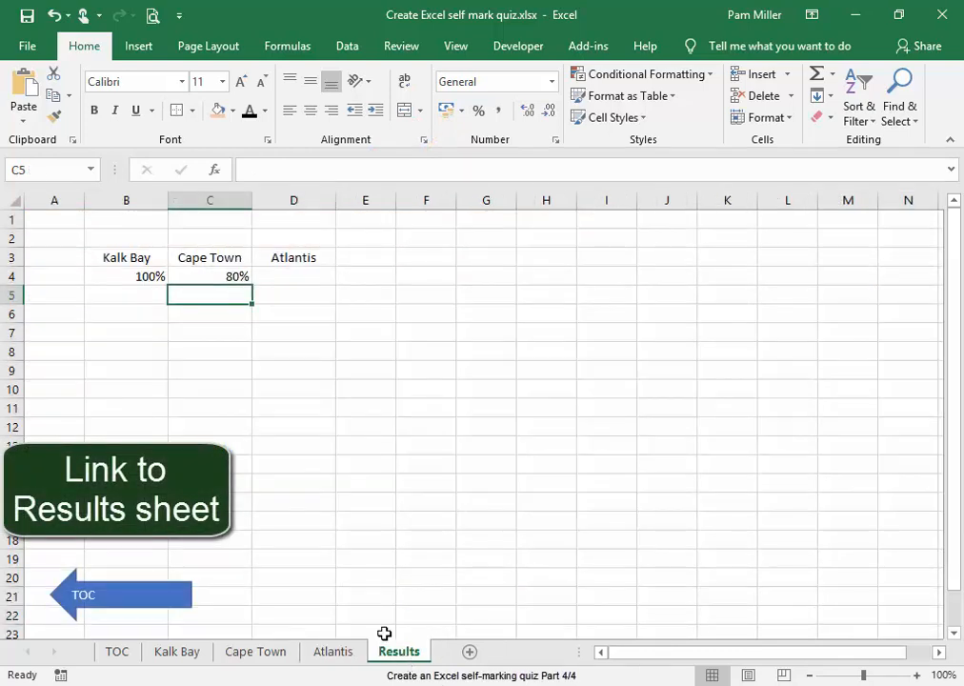
{"action": "left_click", "coordinate": [277, 276]}
{"action": "type", "text": "="}
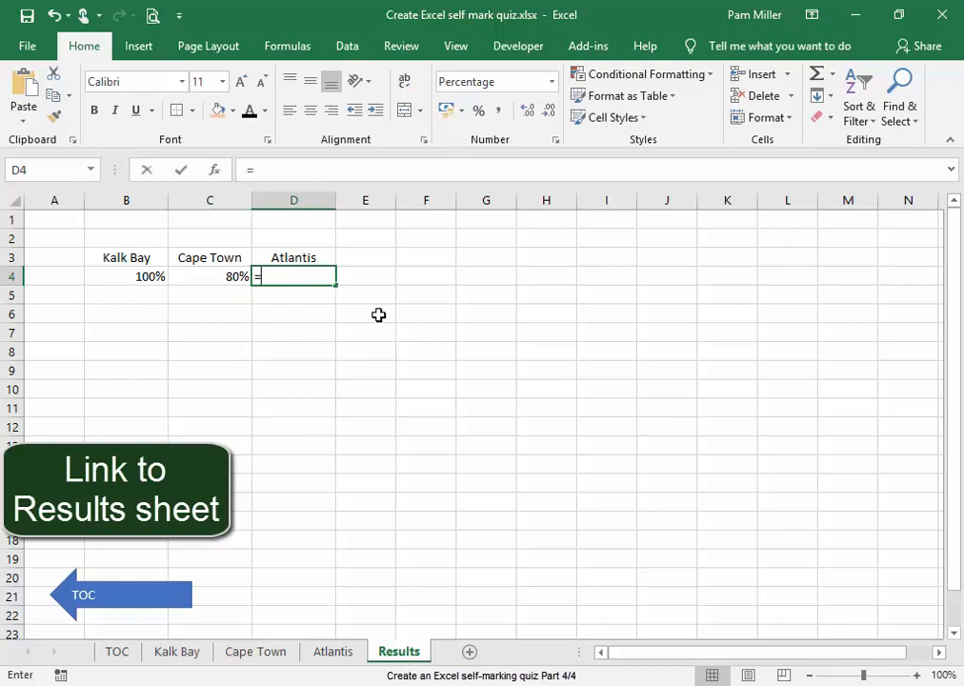
{"action": "left_click", "coordinate": [343, 657]}
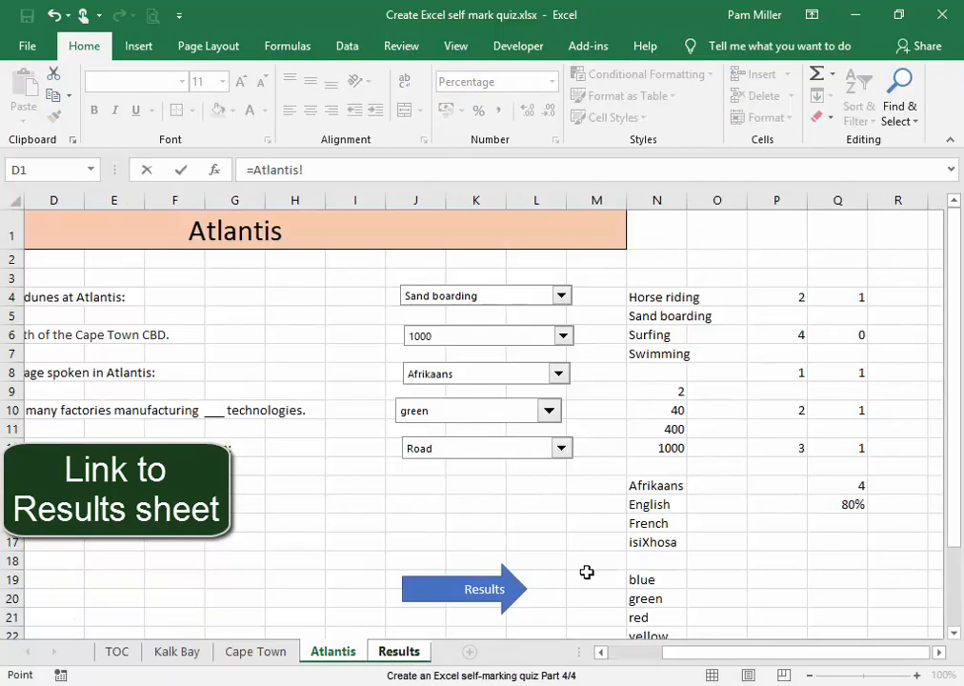
{"action": "left_click", "coordinate": [821, 503]}
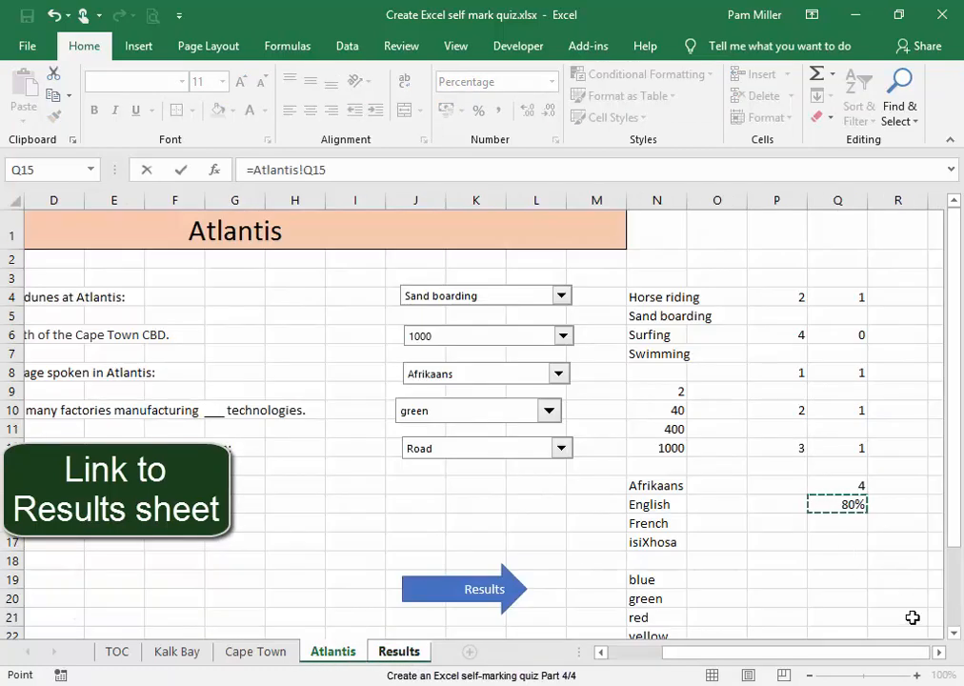
{"action": "key", "text": "Return"}
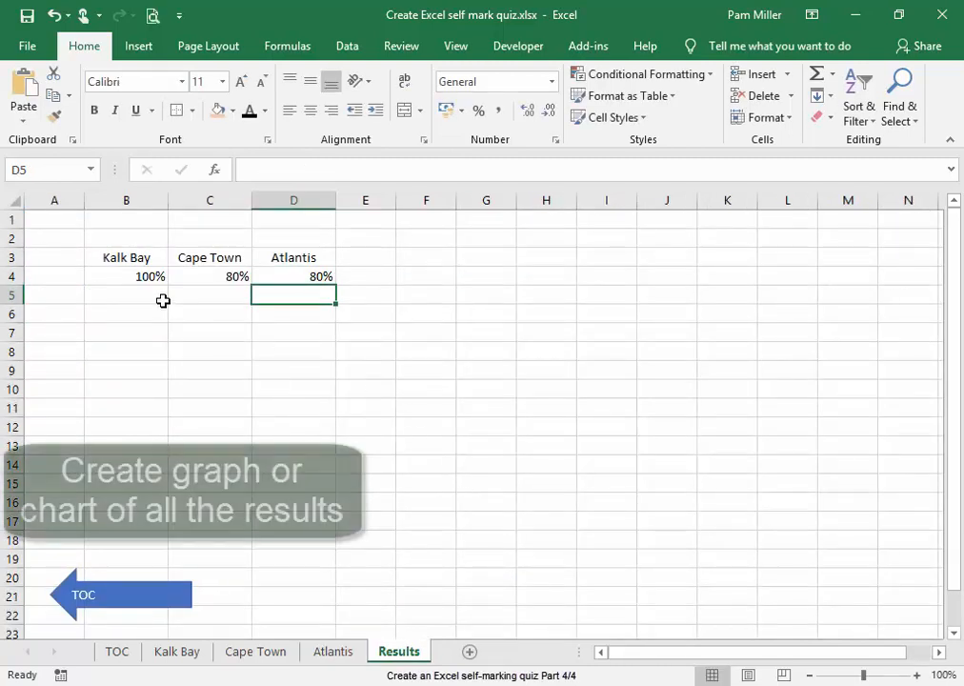
Insert a 2-D clustered column chart from the quiz names and percentages in B3:D4 of the Results sheet
{"action": "left_click_drag", "start_coordinate": [98, 251], "coordinate": [327, 276]}
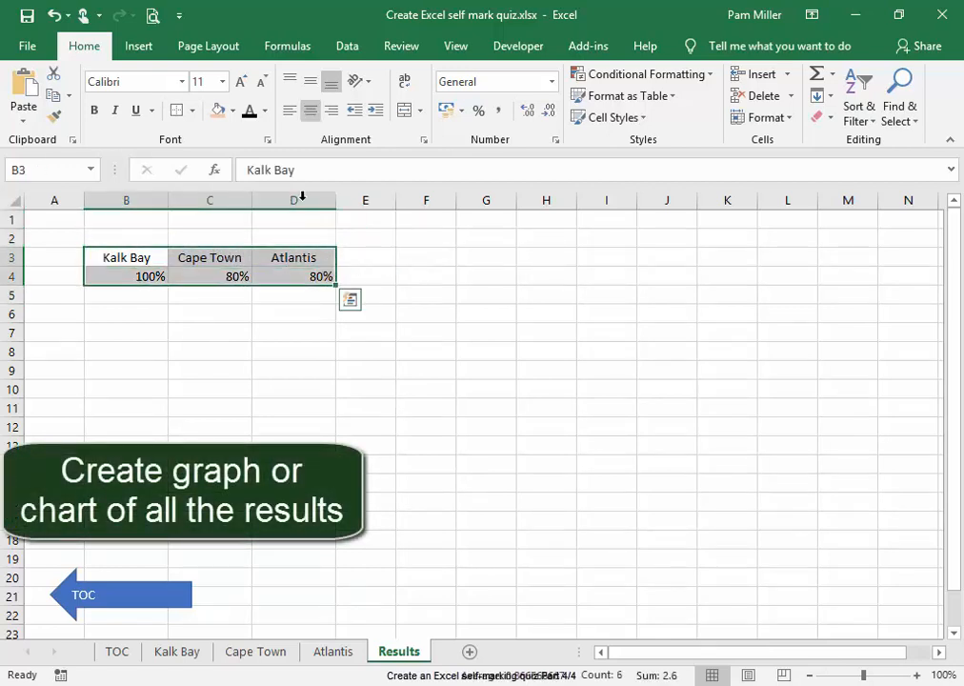
{"action": "left_click", "coordinate": [136, 50]}
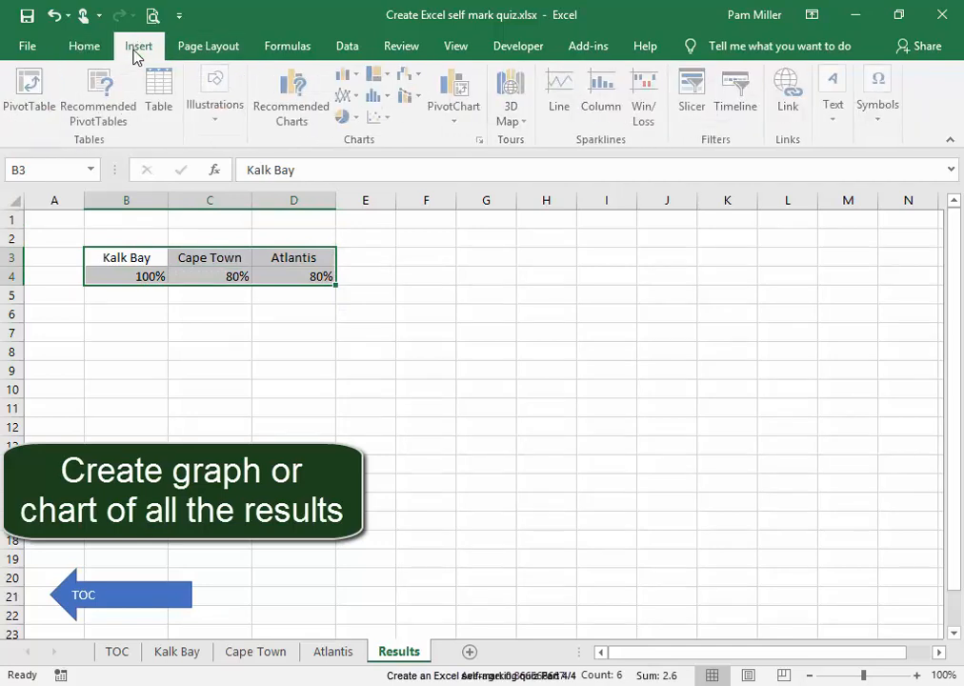
{"action": "left_click", "coordinate": [346, 84]}
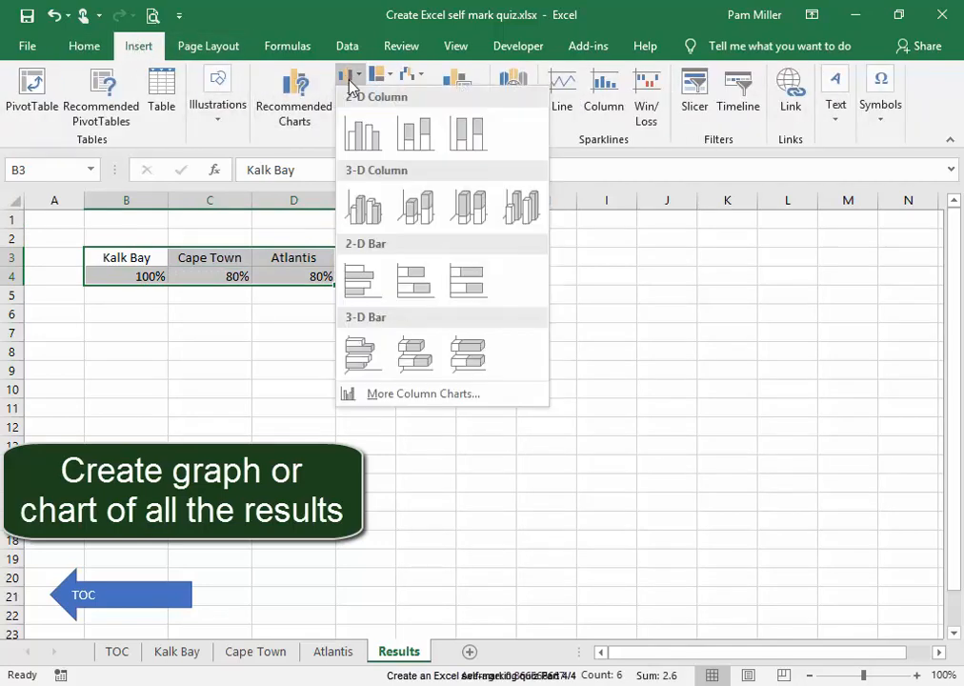
{"action": "left_click", "coordinate": [372, 139]}
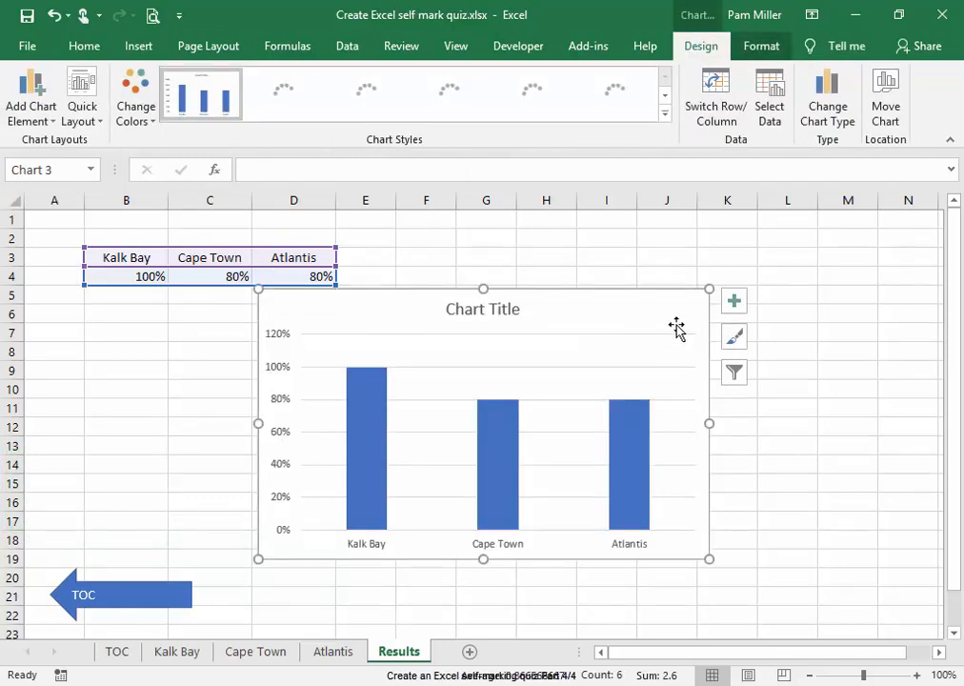
{"action": "left_click", "coordinate": [898, 465]}
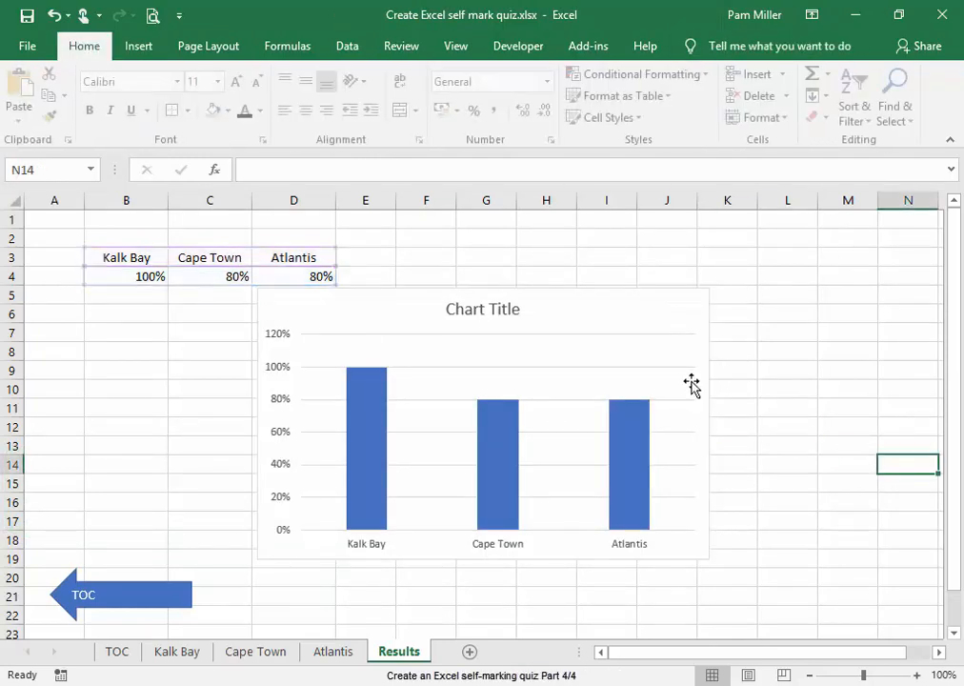
Move the column chart to the upper-left of the Results sheet so that it covers the results table
{"action": "left_click", "coordinate": [660, 313]}
{"action": "left_click_drag", "start_coordinate": [660, 313], "coordinate": [442, 245]}
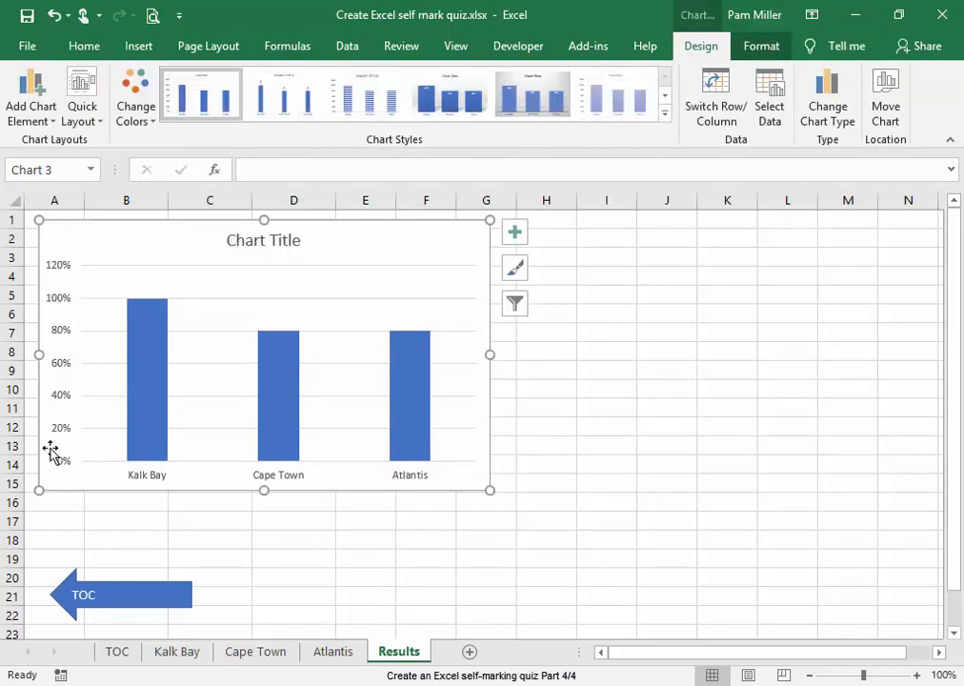
{"action": "left_click", "coordinate": [684, 499]}
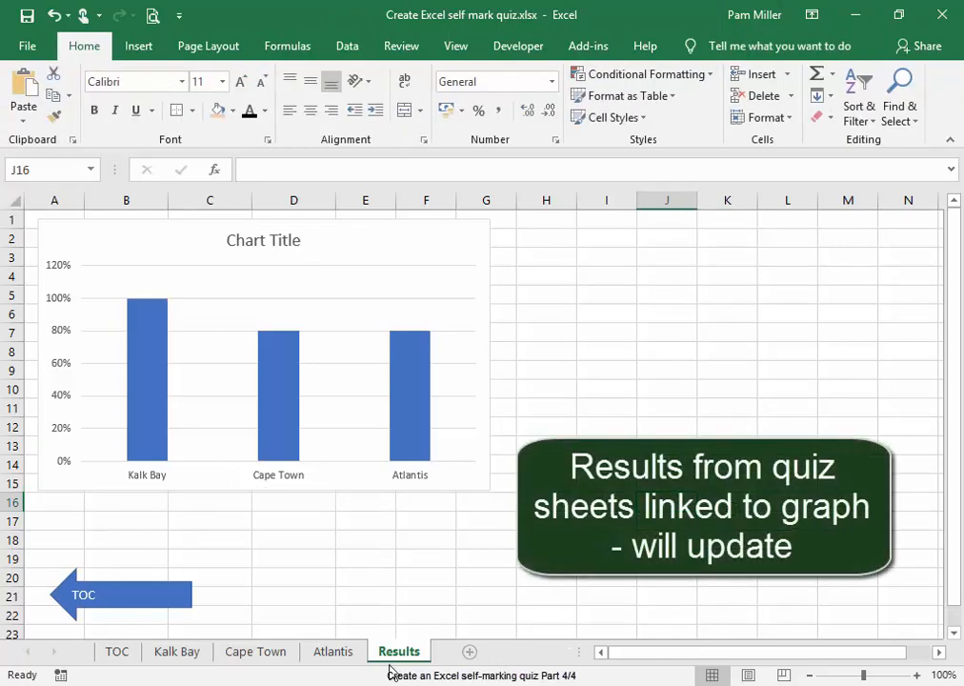
Change the Atlantis distance from the Cape Town CBD answer to 40 and check the chart on the Results sheet
{"action": "left_click", "coordinate": [331, 654]}
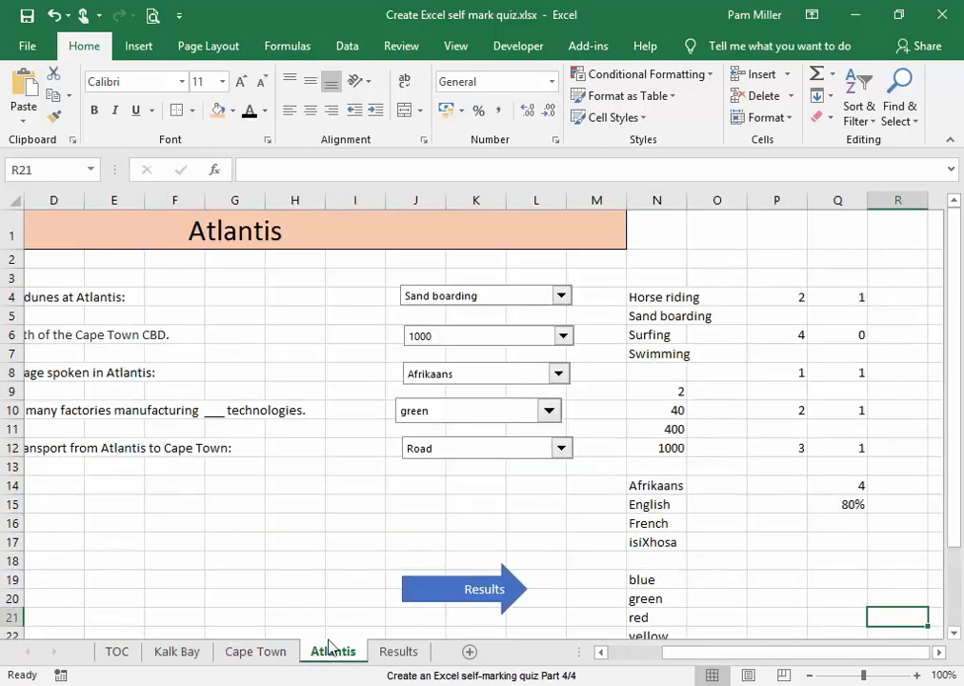
{"action": "left_click", "coordinate": [564, 337]}
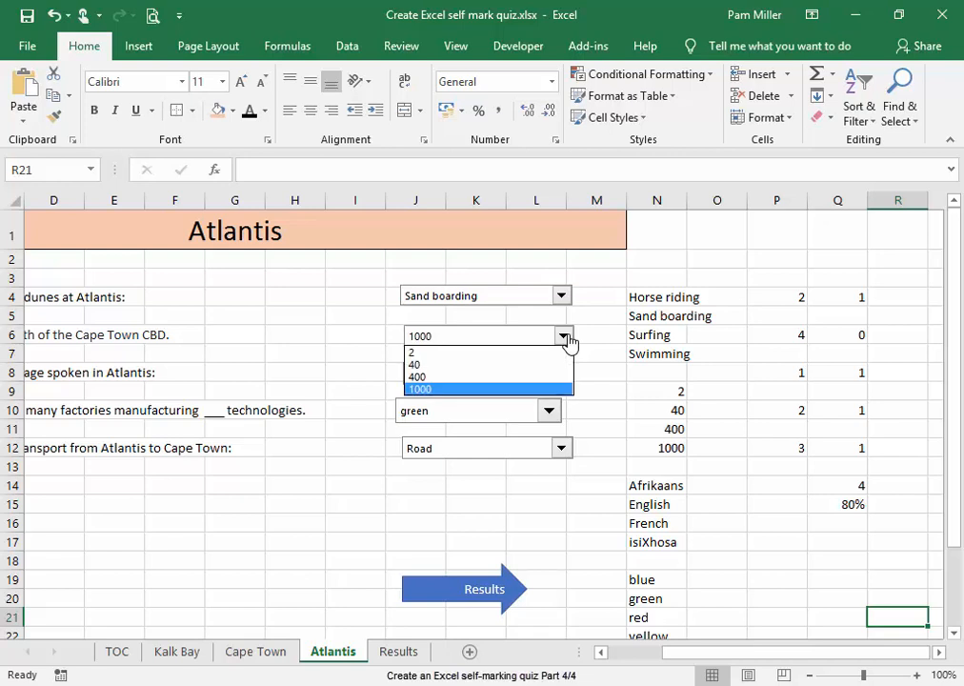
{"action": "left_click", "coordinate": [525, 366]}
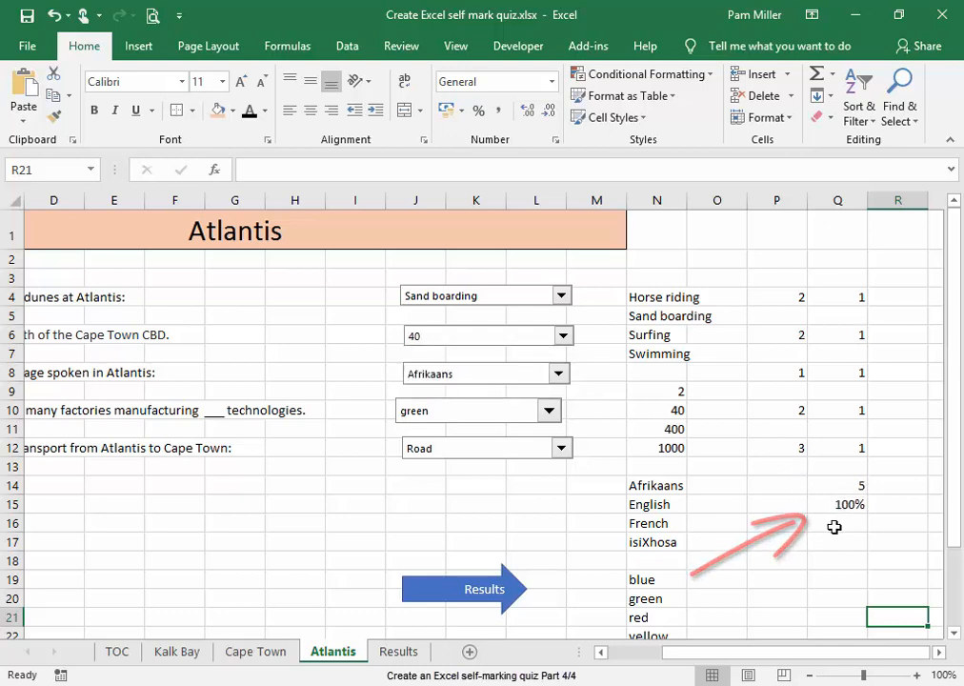
{"action": "left_click", "coordinate": [401, 652]}
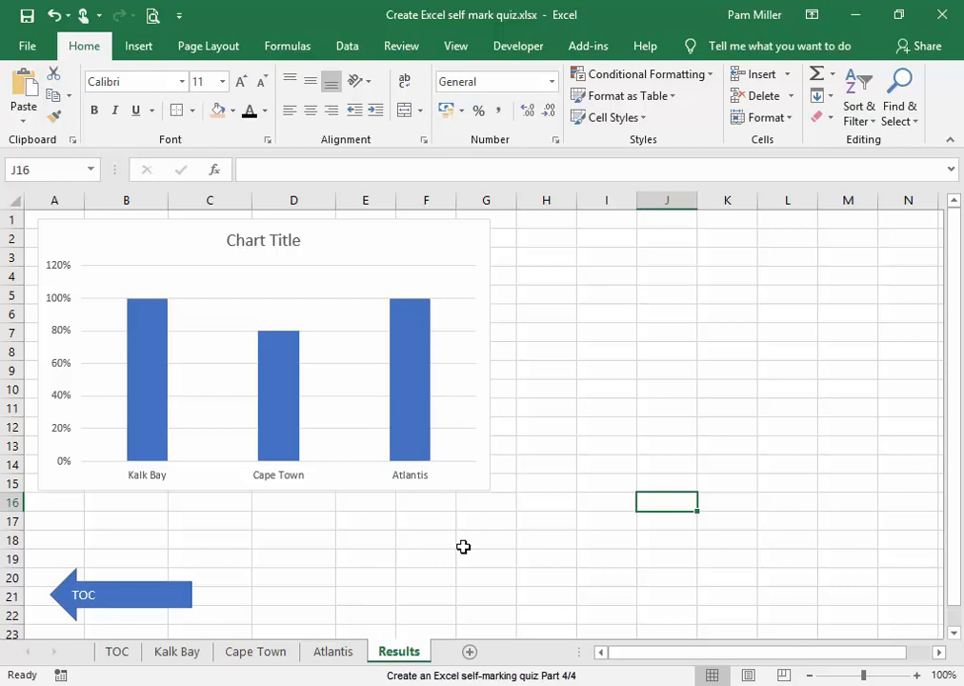
Set the Atlantis language answer to French and the distance answer to 1000, and check the chart on the Results sheet
{"action": "left_click", "coordinate": [336, 653]}
{"action": "left_click", "coordinate": [559, 375]}
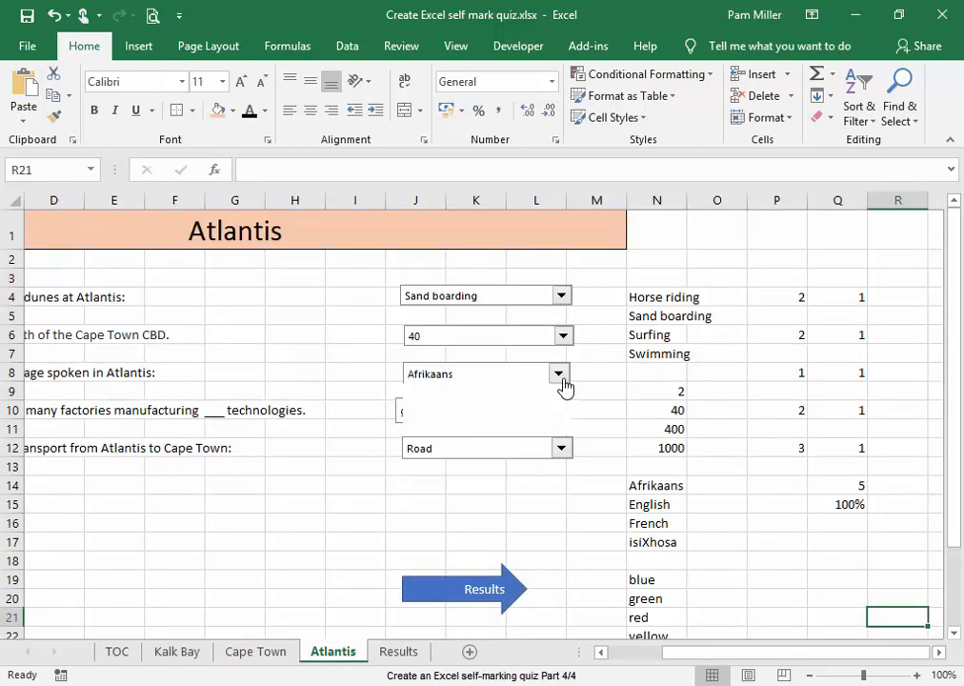
{"action": "left_click", "coordinate": [556, 417]}
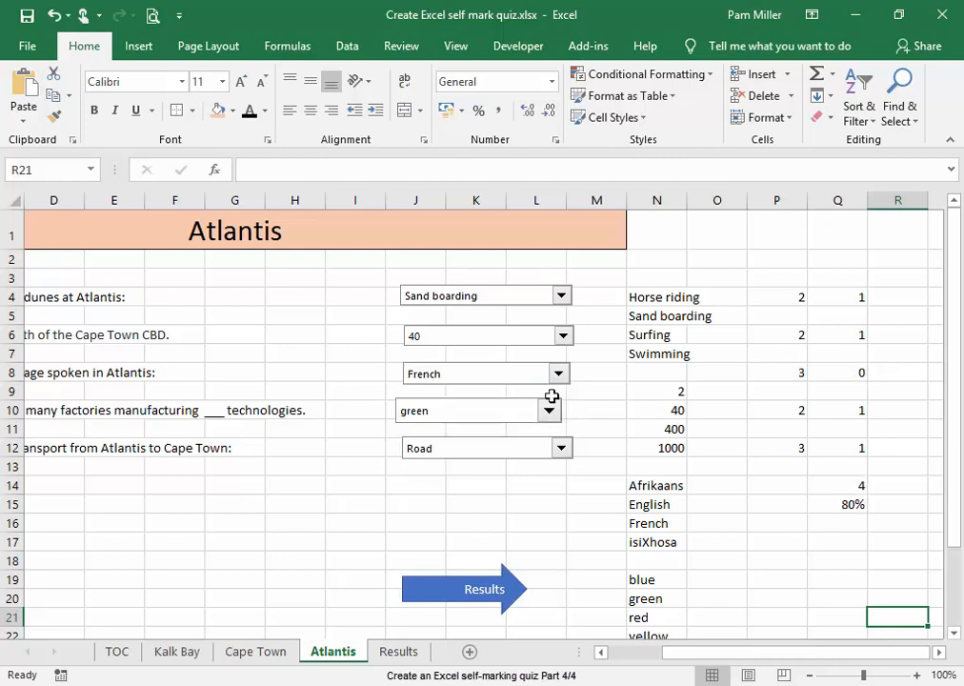
{"action": "left_click", "coordinate": [563, 336]}
{"action": "left_click", "coordinate": [544, 389]}
{"action": "left_click", "coordinate": [399, 651]}
{"action": "left_click", "coordinate": [443, 583]}
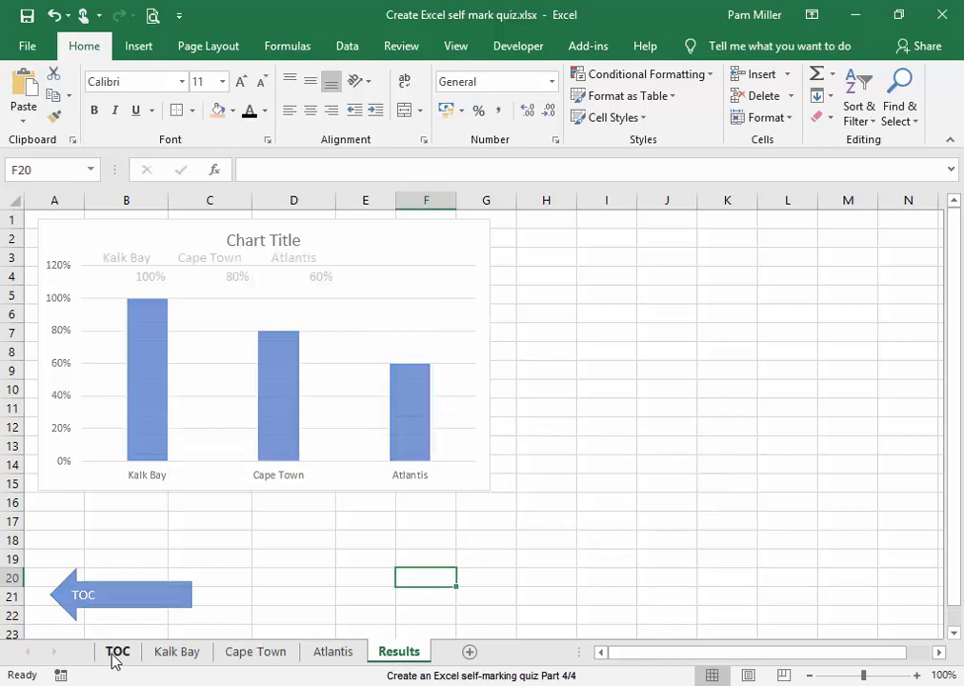
Hide the text in columns N to Q of the Kalk Bay sheet by setting its font colour to white
{"action": "left_click", "coordinate": [115, 654]}
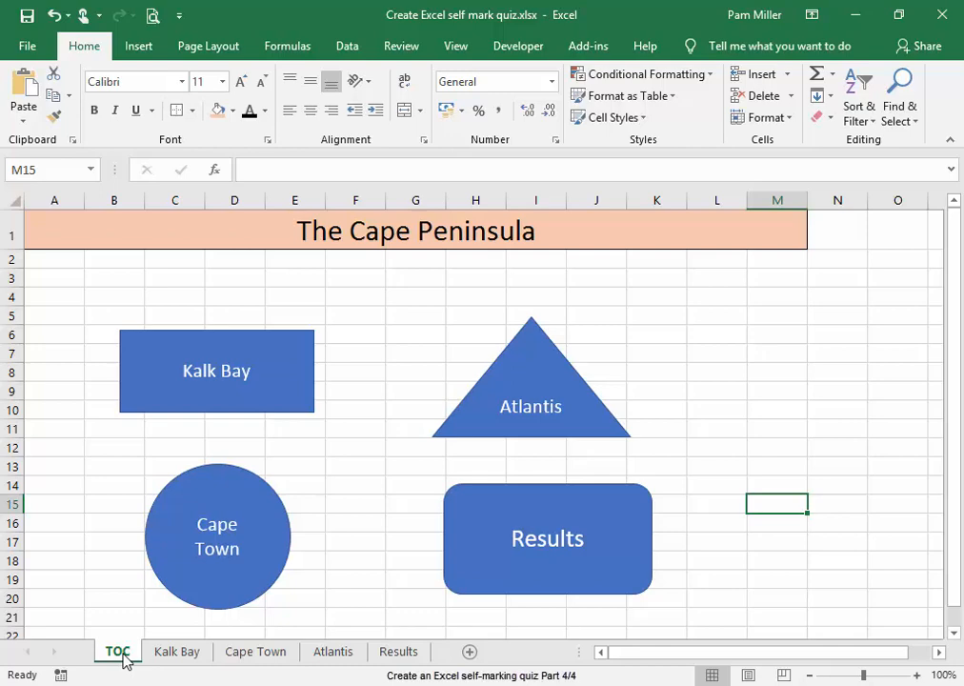
{"action": "left_click", "coordinate": [164, 657]}
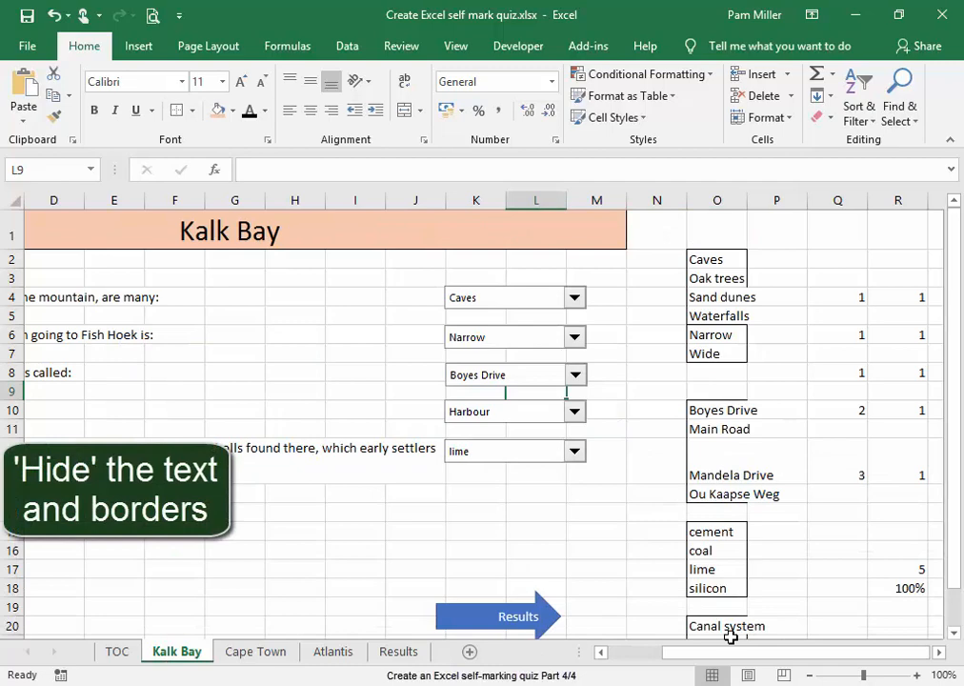
{"action": "left_click", "coordinate": [838, 298]}
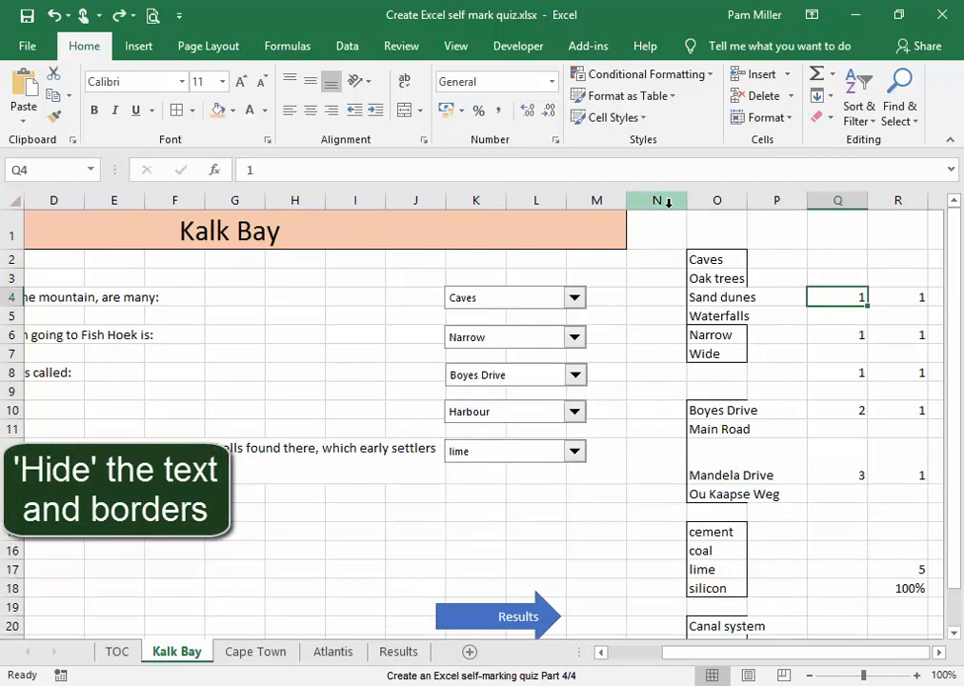
{"action": "left_click_drag", "start_coordinate": [669, 202], "coordinate": [821, 207]}
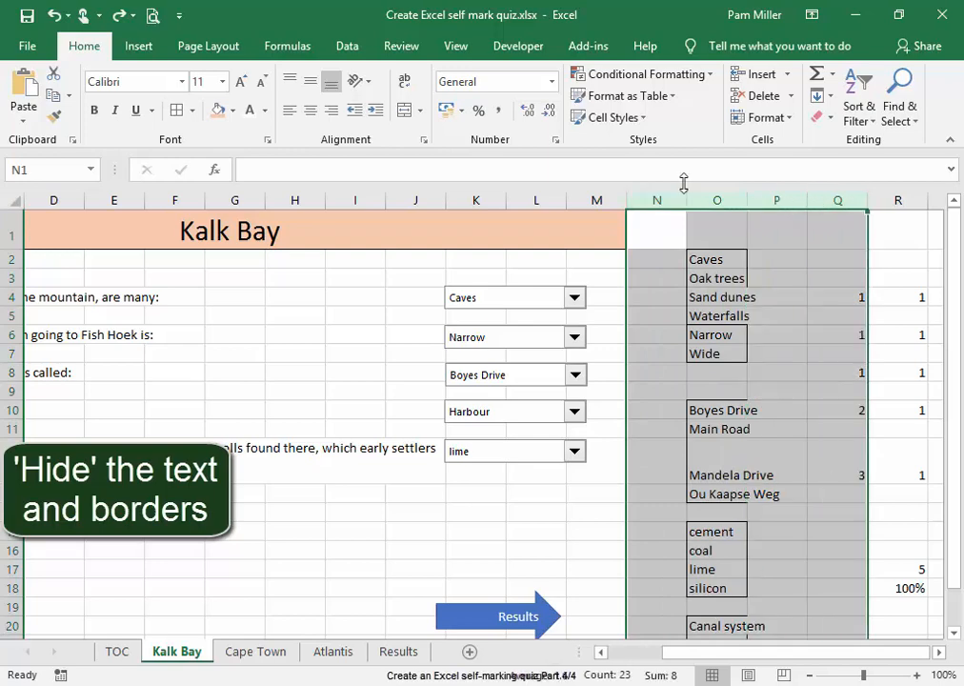
{"action": "left_click", "coordinate": [265, 111]}
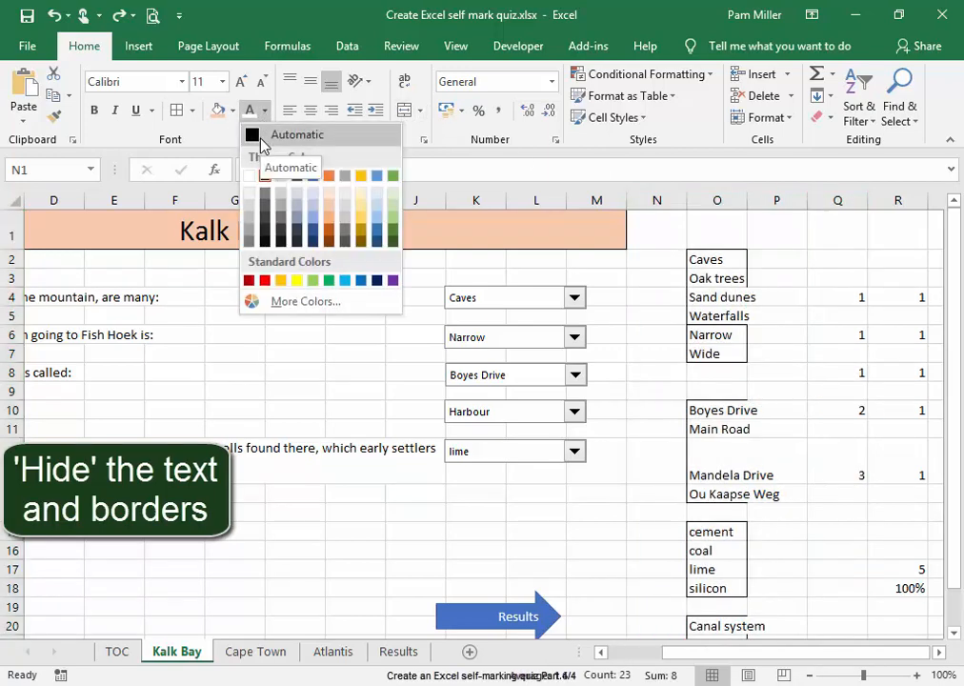
{"action": "left_click", "coordinate": [251, 176]}
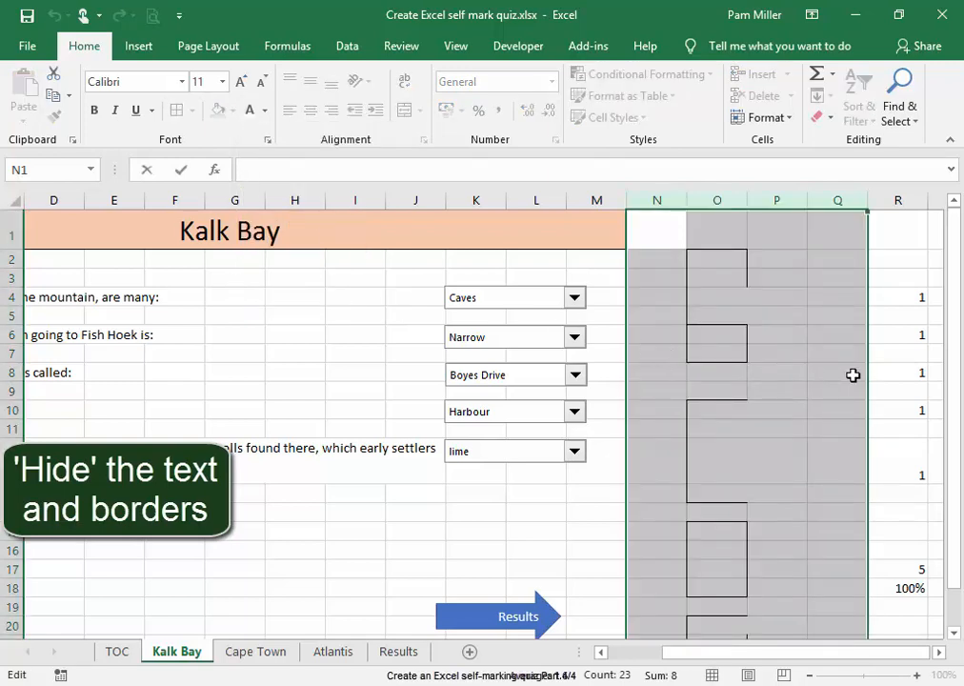
{"action": "left_click", "coordinate": [837, 372]}
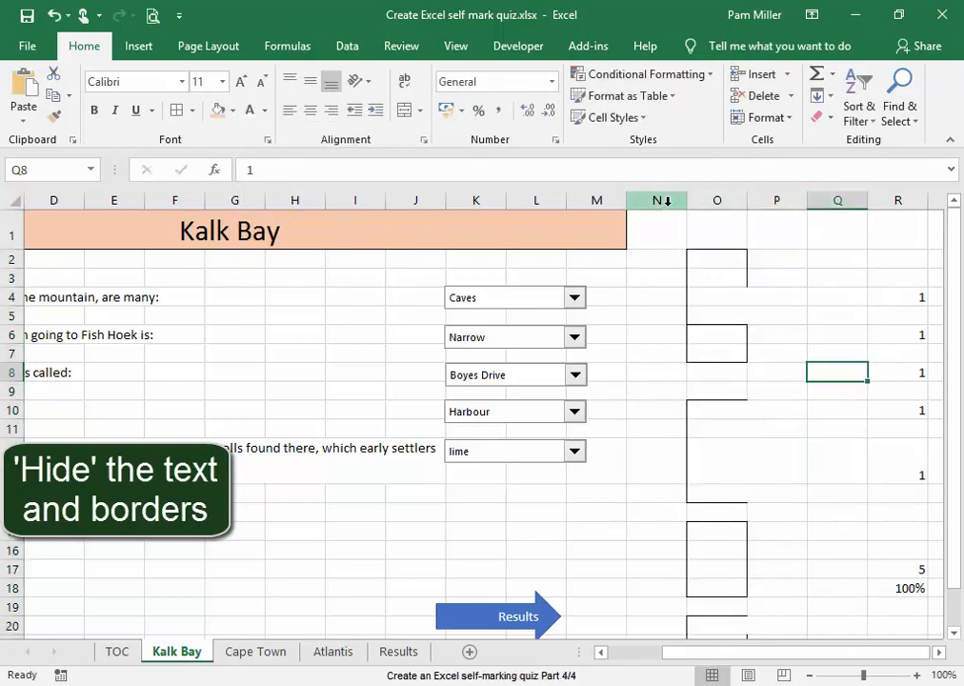
Remove all borders from columns N to P of the Kalk Bay sheet
{"action": "left_click_drag", "start_coordinate": [665, 200], "coordinate": [776, 200]}
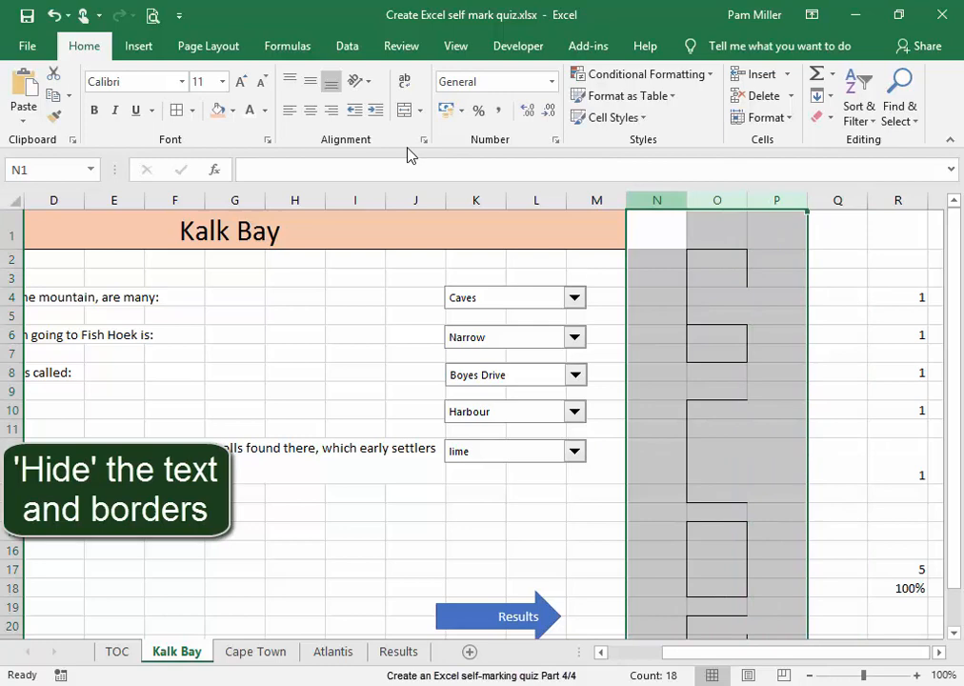
{"action": "left_click", "coordinate": [192, 111]}
{"action": "left_click", "coordinate": [204, 252]}
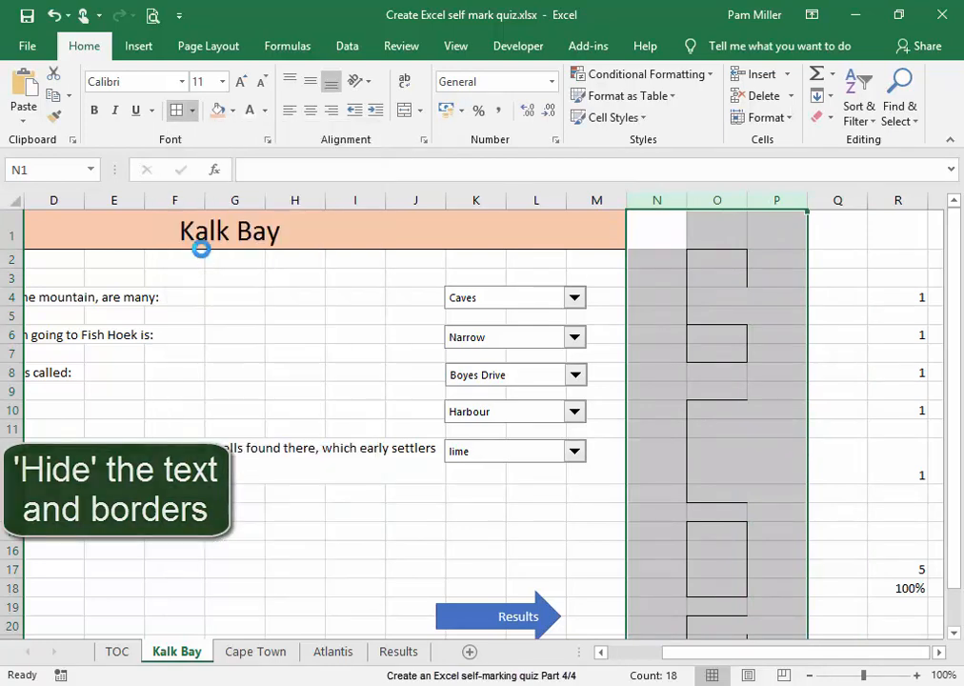
{"action": "left_click", "coordinate": [827, 495]}
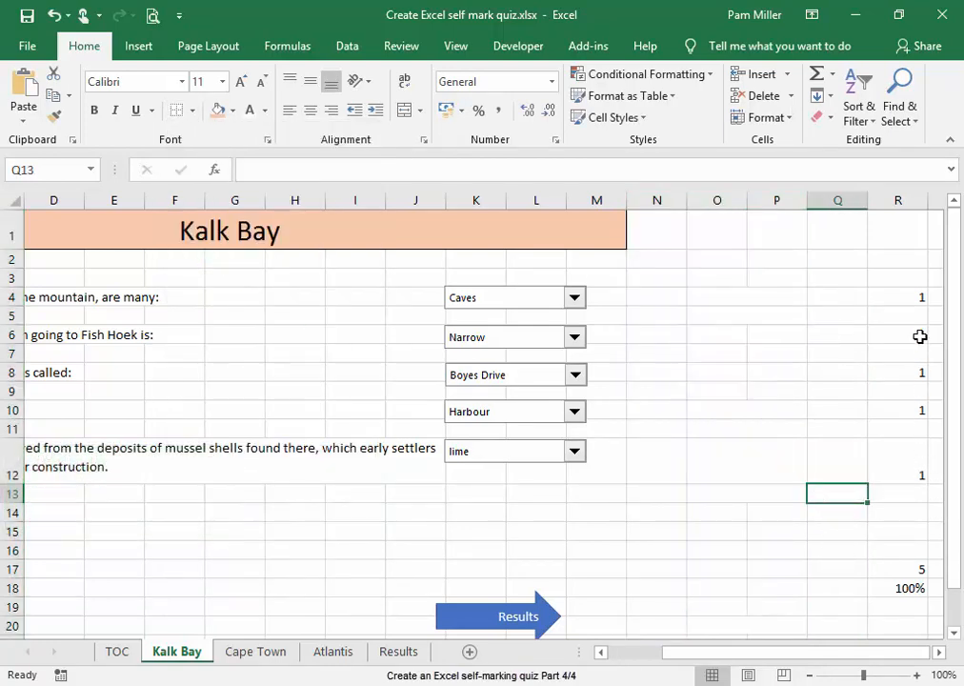
Hide the scores in cells R4 to R17 of the Kalk Bay sheet with a white font colour and check the hidden cells
{"action": "left_click_drag", "start_coordinate": [914, 296], "coordinate": [919, 562]}
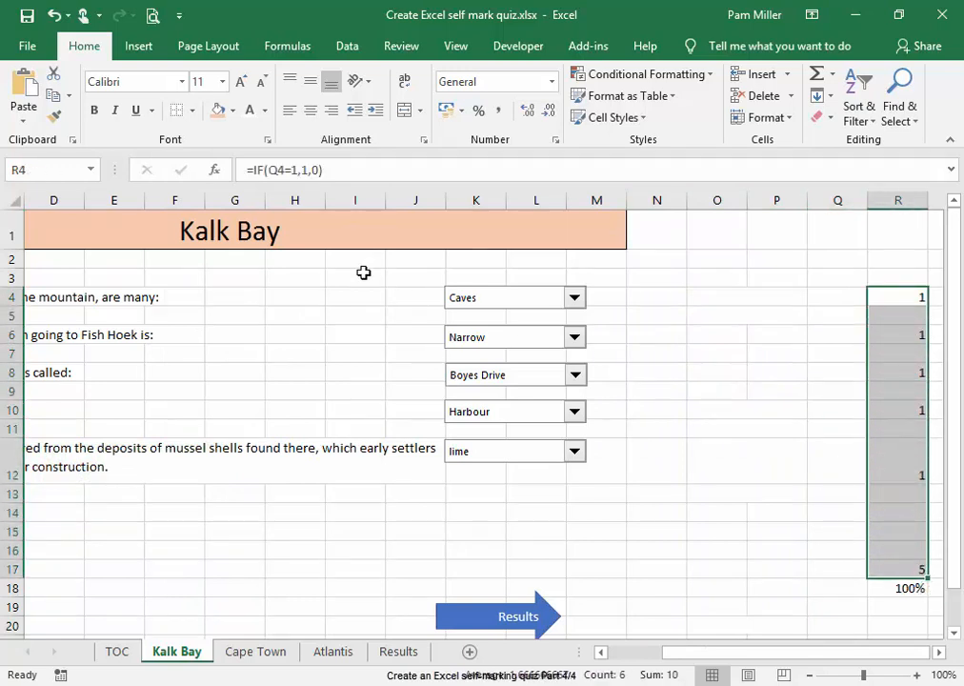
{"action": "left_click", "coordinate": [250, 110]}
{"action": "left_click", "coordinate": [812, 372]}
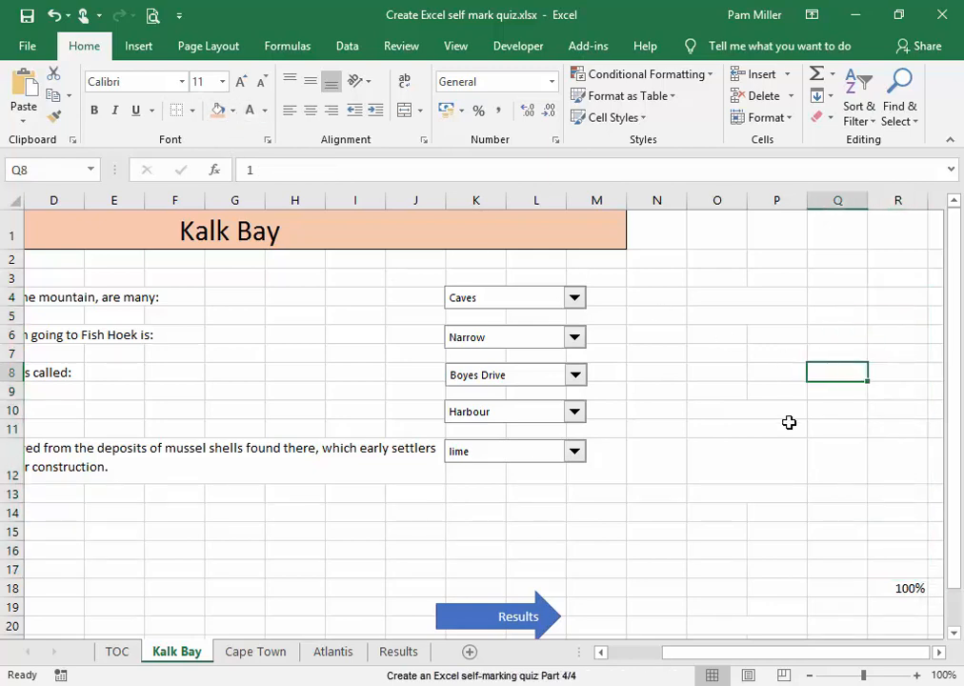
{"action": "left_click", "coordinate": [774, 551]}
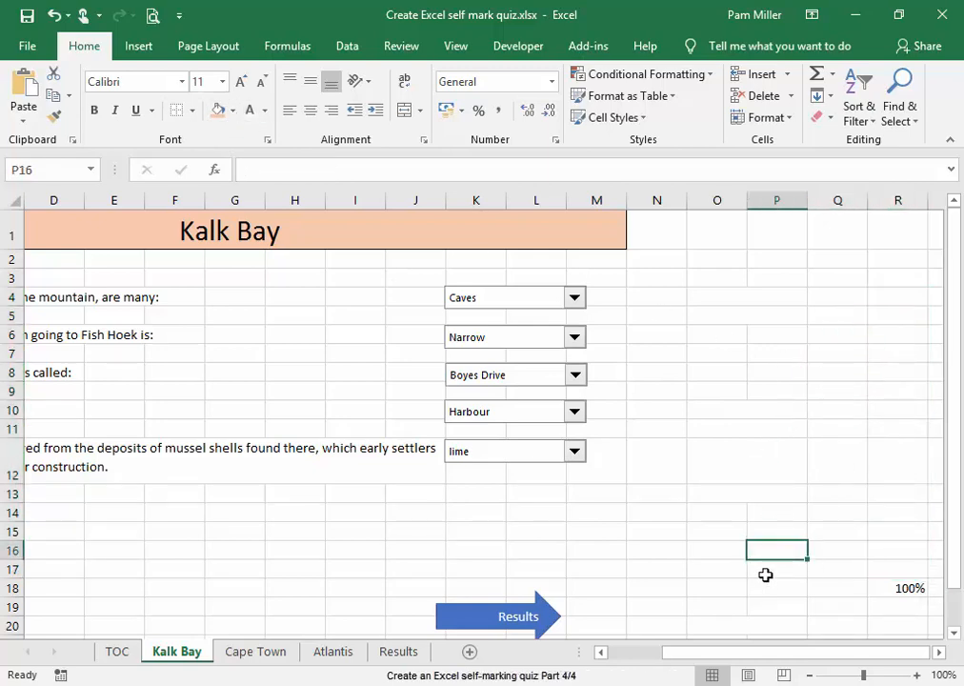
{"action": "left_click", "coordinate": [746, 314]}
{"action": "left_click", "coordinate": [788, 376]}
{"action": "left_click", "coordinate": [893, 374]}
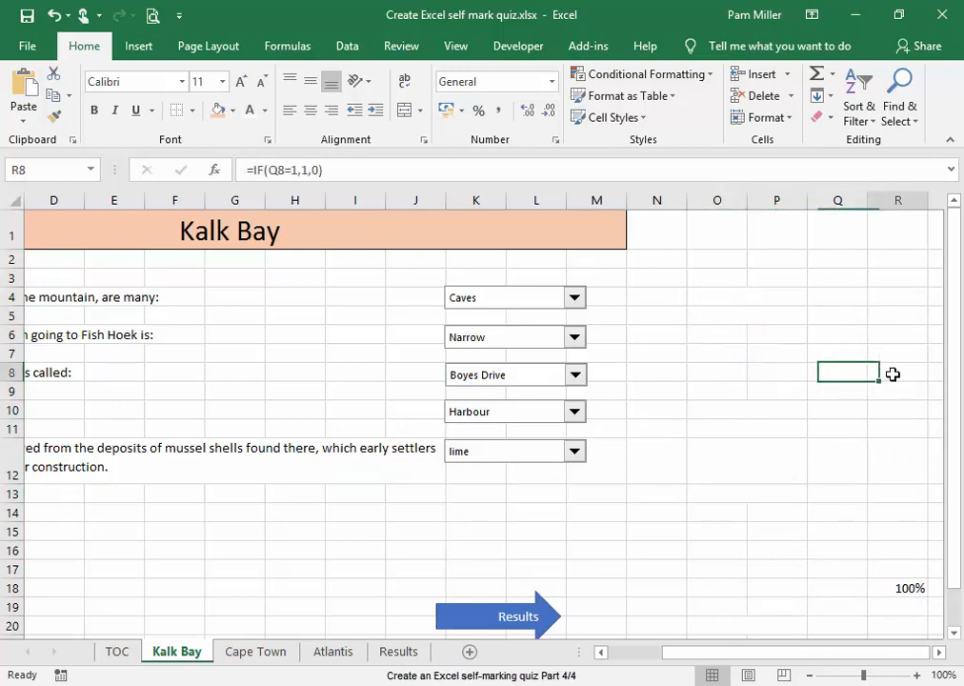
{"action": "left_click", "coordinate": [856, 411]}
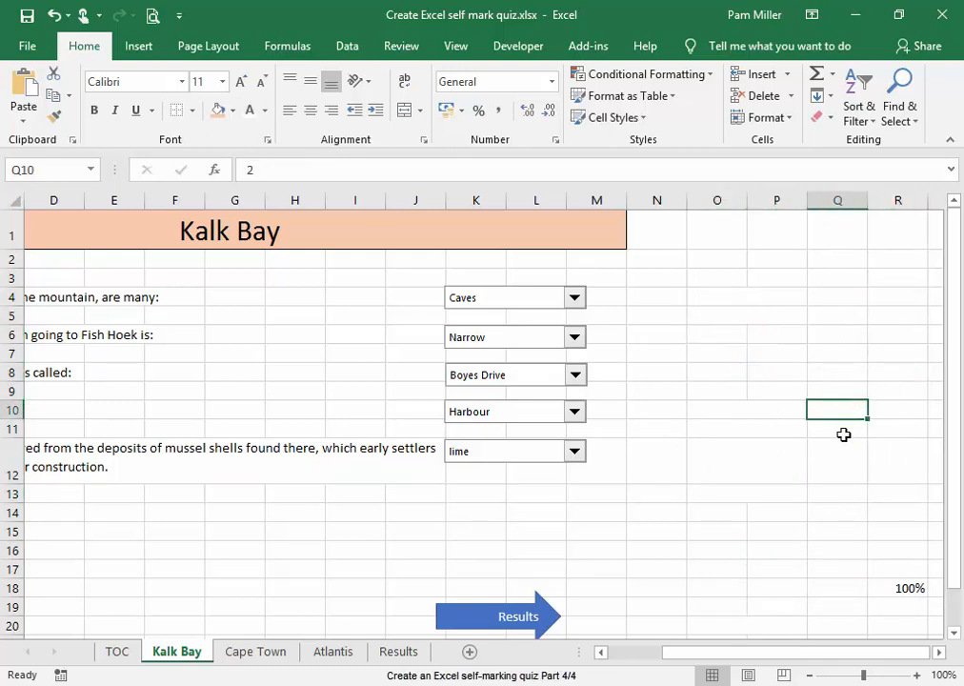
Set the font colour of columns N to P and cells Q4 to Q15 on the Cape Town sheet to white
{"action": "left_click", "coordinate": [254, 653]}
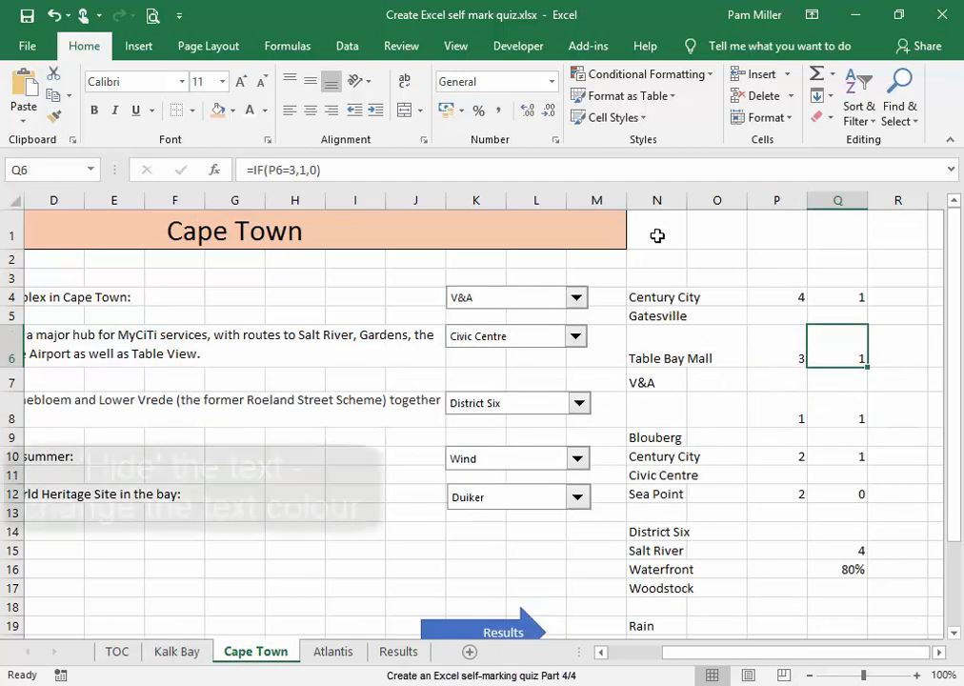
{"action": "left_click_drag", "start_coordinate": [657, 200], "coordinate": [766, 201]}
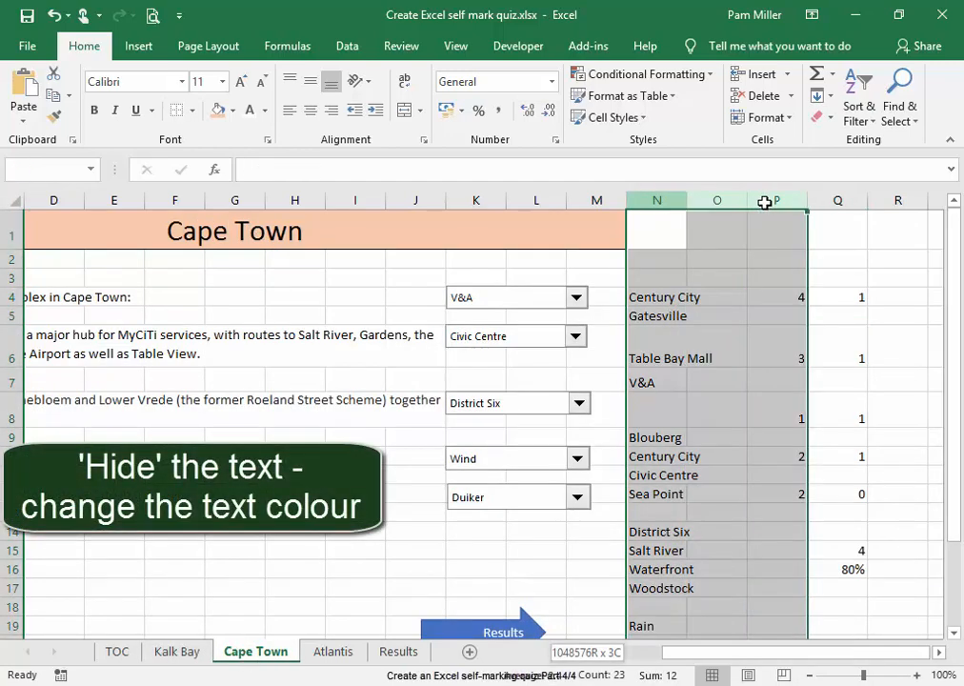
{"action": "left_click", "coordinate": [247, 112]}
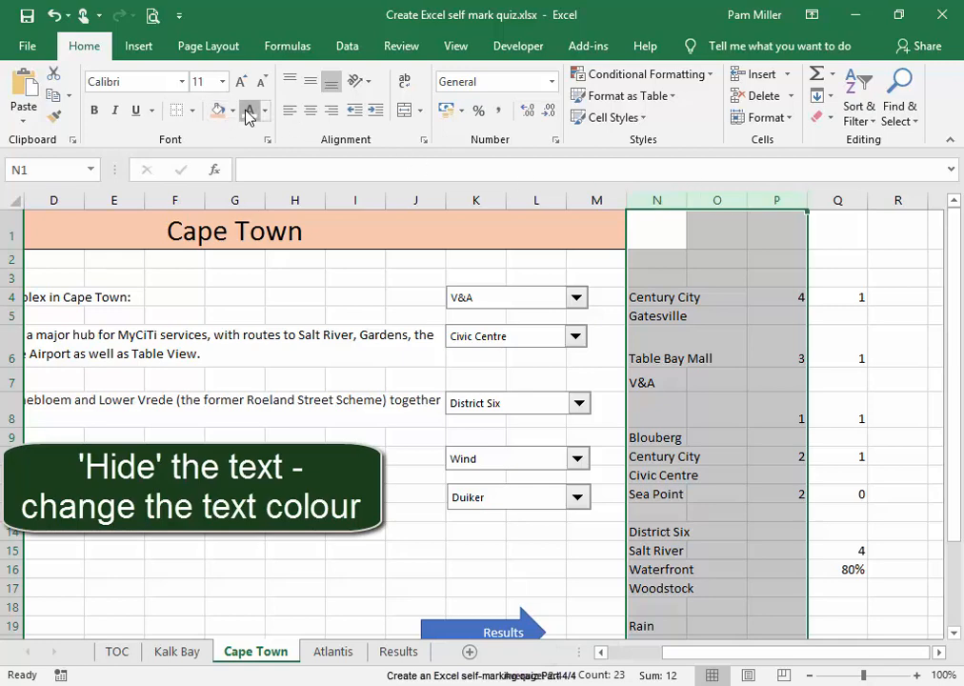
{"action": "left_click", "coordinate": [710, 296]}
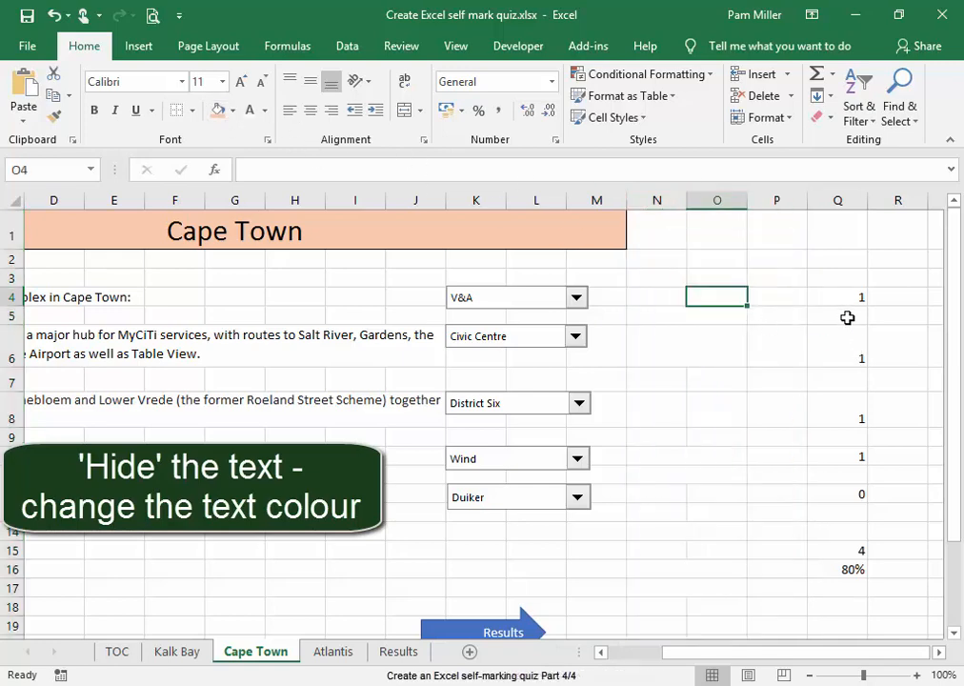
{"action": "left_click_drag", "start_coordinate": [848, 290], "coordinate": [859, 557]}
{"action": "left_click", "coordinate": [250, 110]}
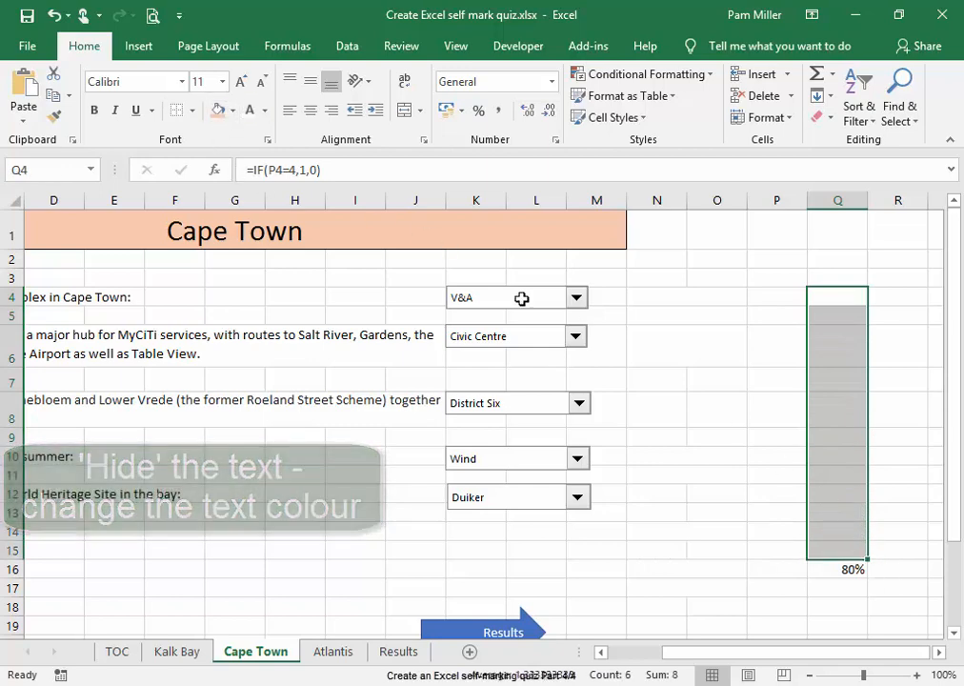
{"action": "left_click", "coordinate": [751, 487]}
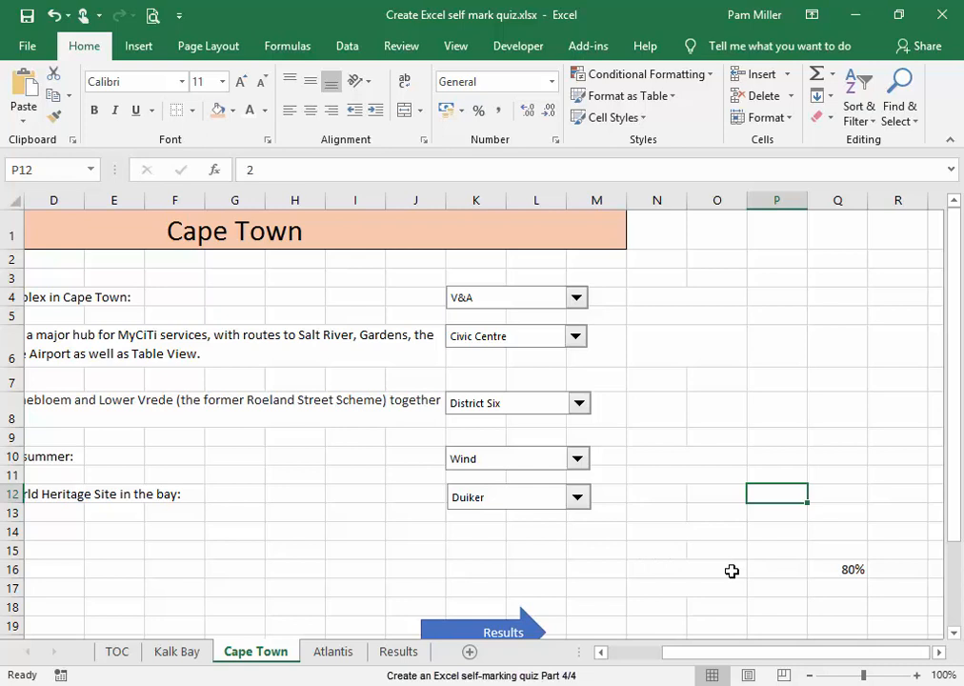
Fill the entire Cape Town worksheet with Gold, Accent 4, Lighter 80% and check the coloured sheet
{"action": "left_click", "coordinate": [16, 201]}
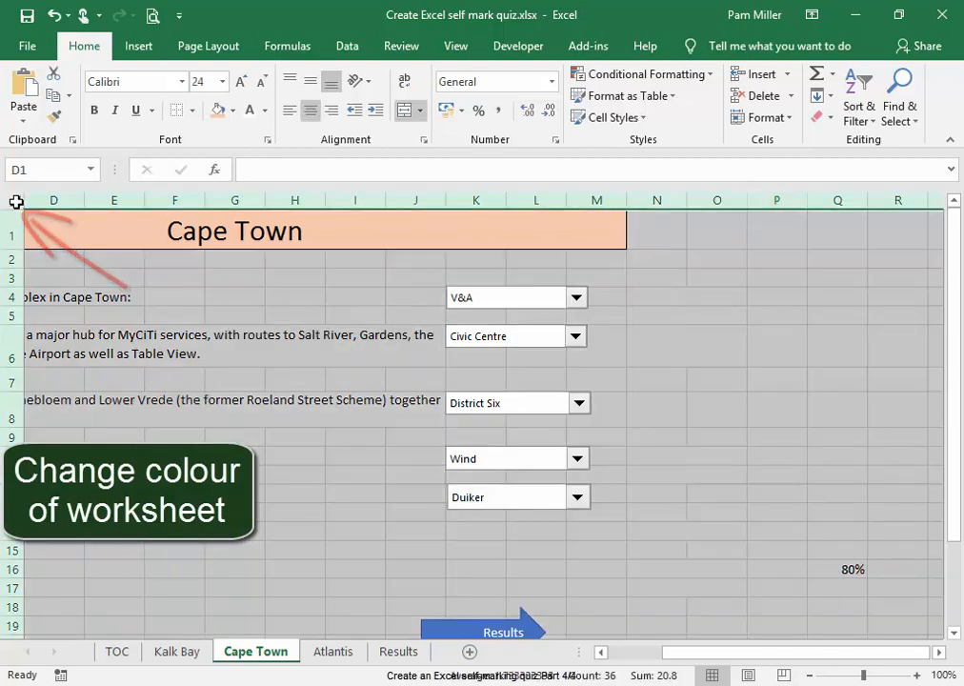
{"action": "left_click", "coordinate": [233, 112]}
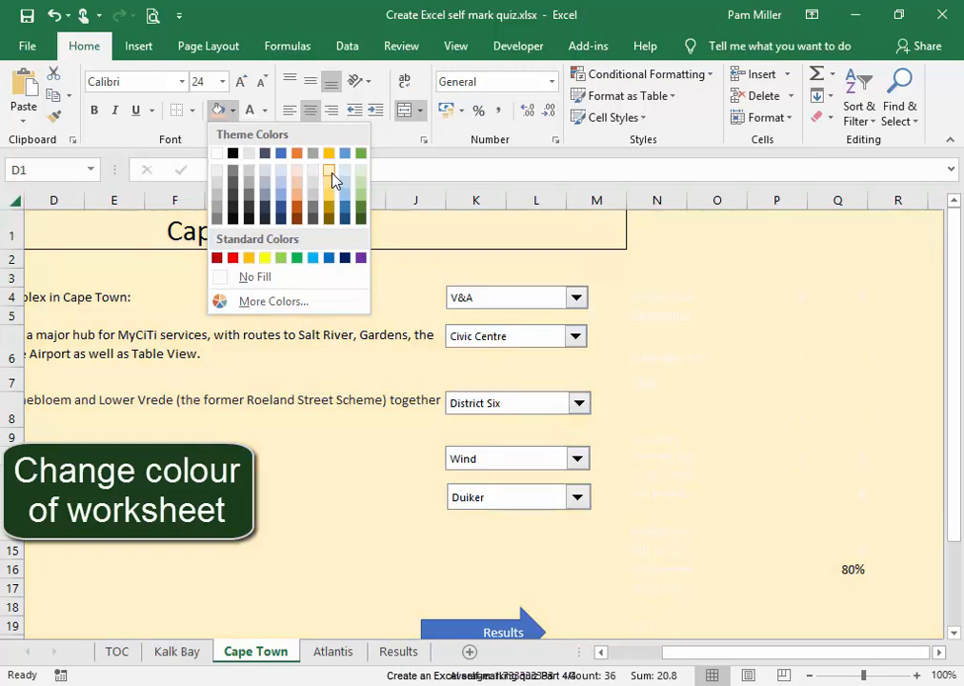
{"action": "left_click", "coordinate": [331, 179]}
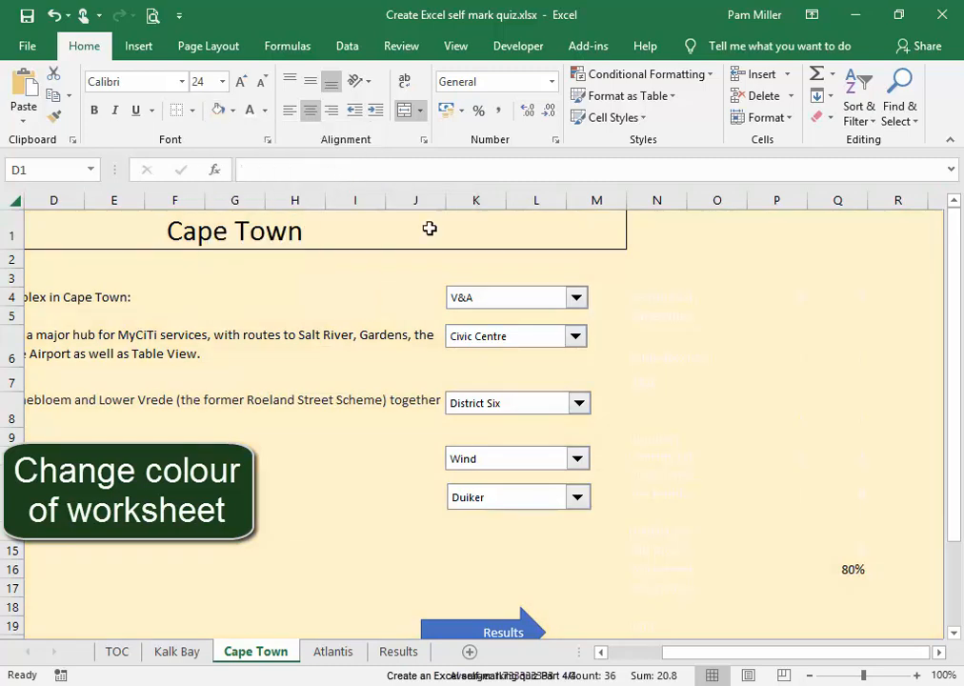
{"action": "left_click", "coordinate": [719, 348]}
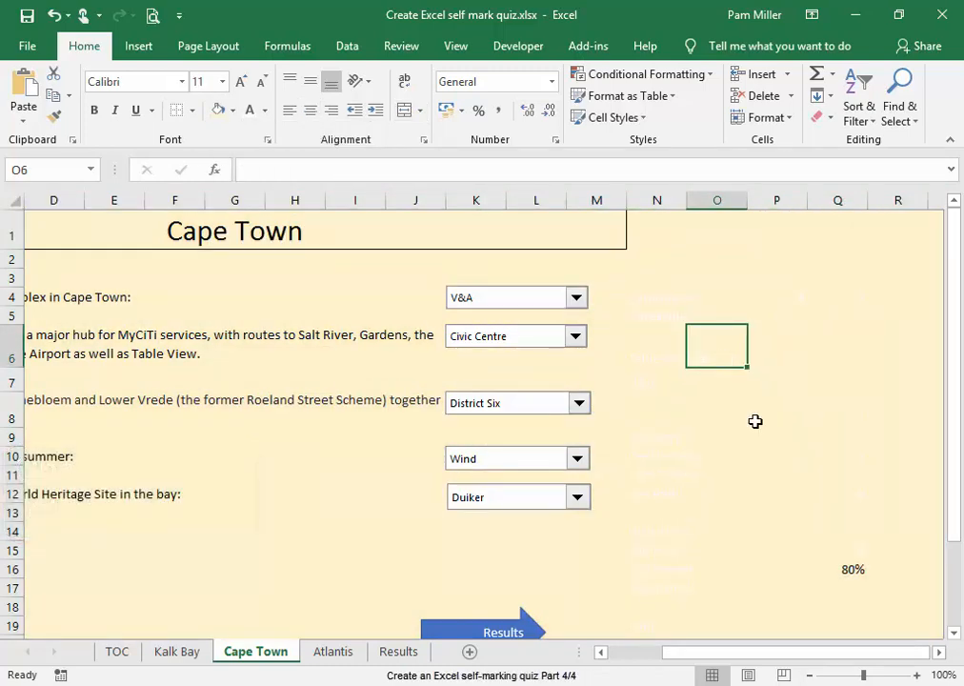
{"action": "scroll", "coordinate": [757, 415], "scroll_direction": "down", "scroll_amount": 1}
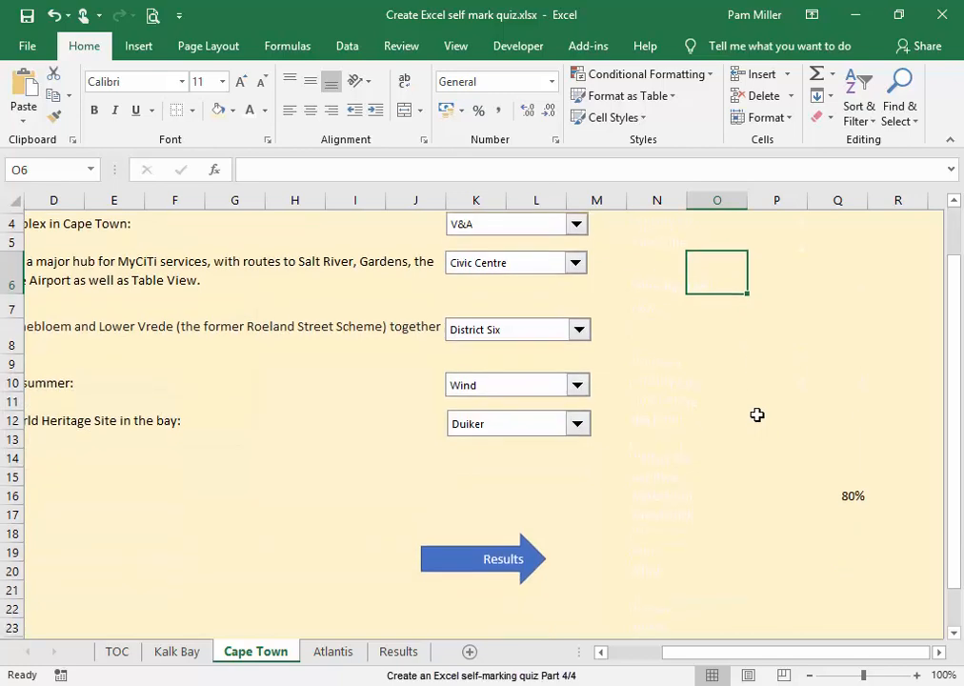
{"action": "left_click_drag", "start_coordinate": [796, 653], "coordinate": [747, 657]}
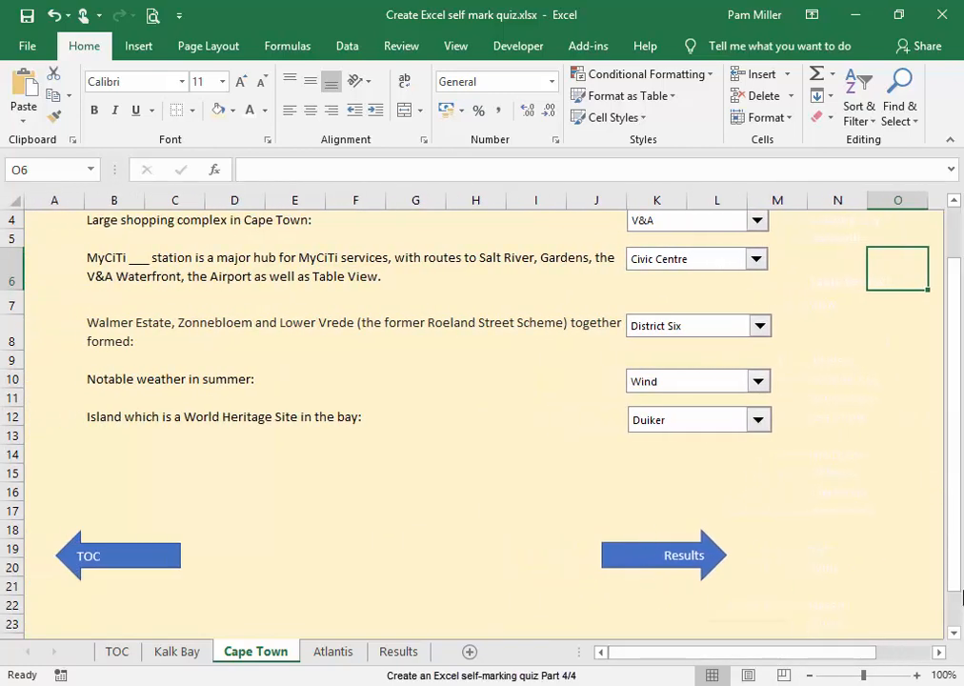
{"action": "left_click", "coordinate": [900, 608]}
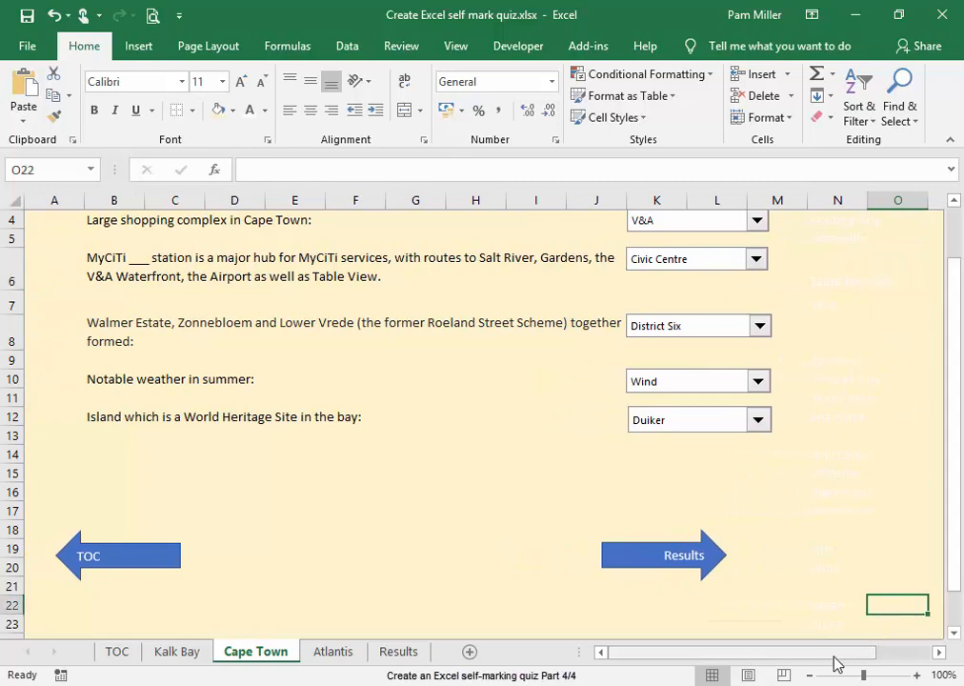
Hide the text in columns N to P of the Cape Town sheet by setting its font colour to Gold, Accent 4, Lighter 80%
{"action": "left_click_drag", "start_coordinate": [835, 654], "coordinate": [860, 619]}
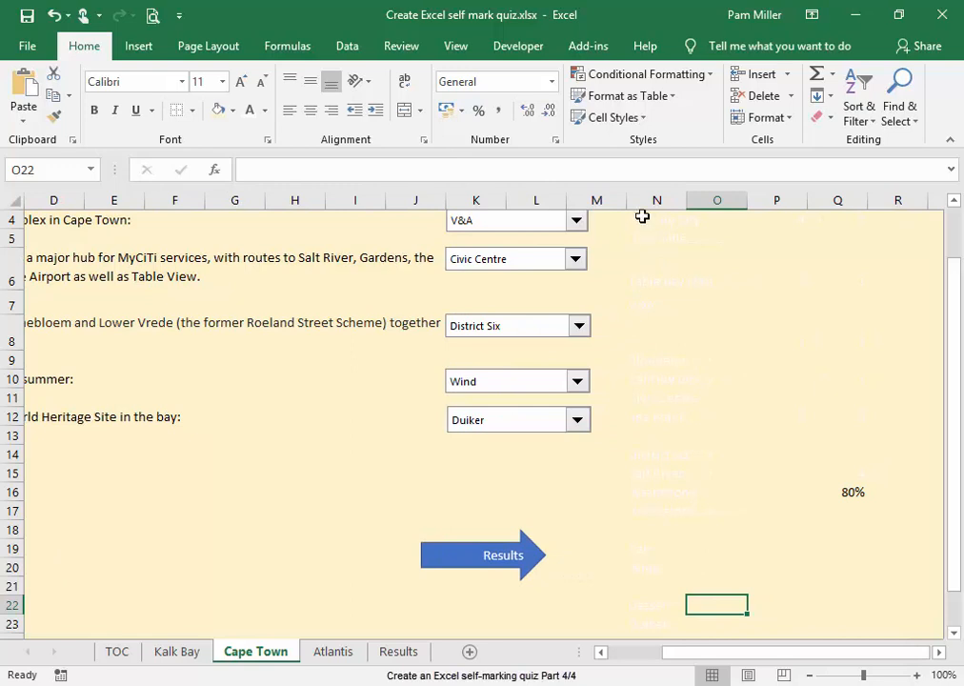
{"action": "left_click_drag", "start_coordinate": [667, 200], "coordinate": [759, 200]}
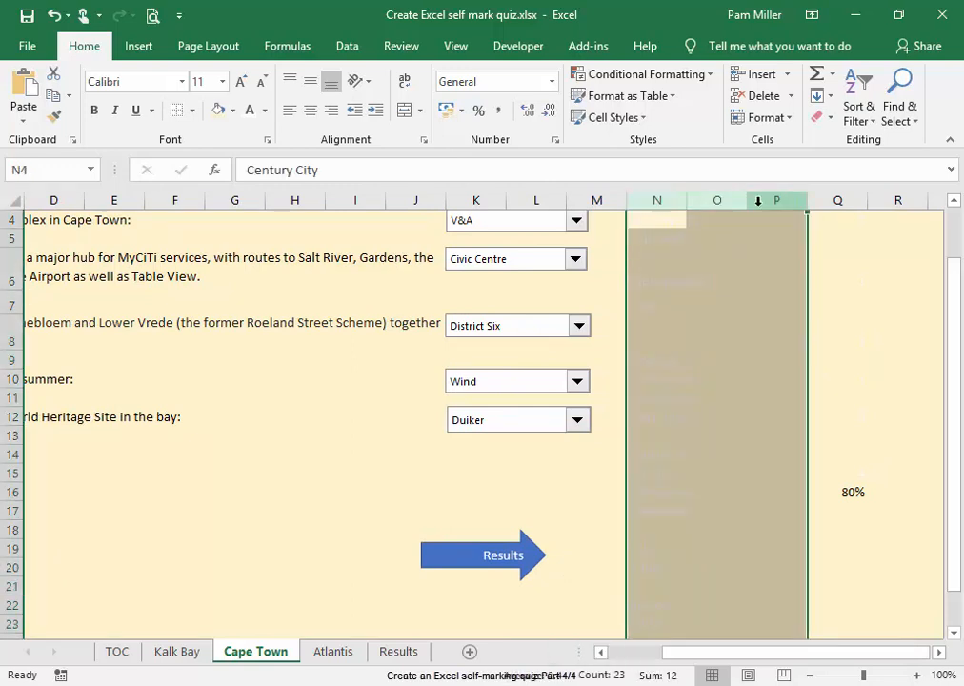
{"action": "left_click", "coordinate": [266, 110]}
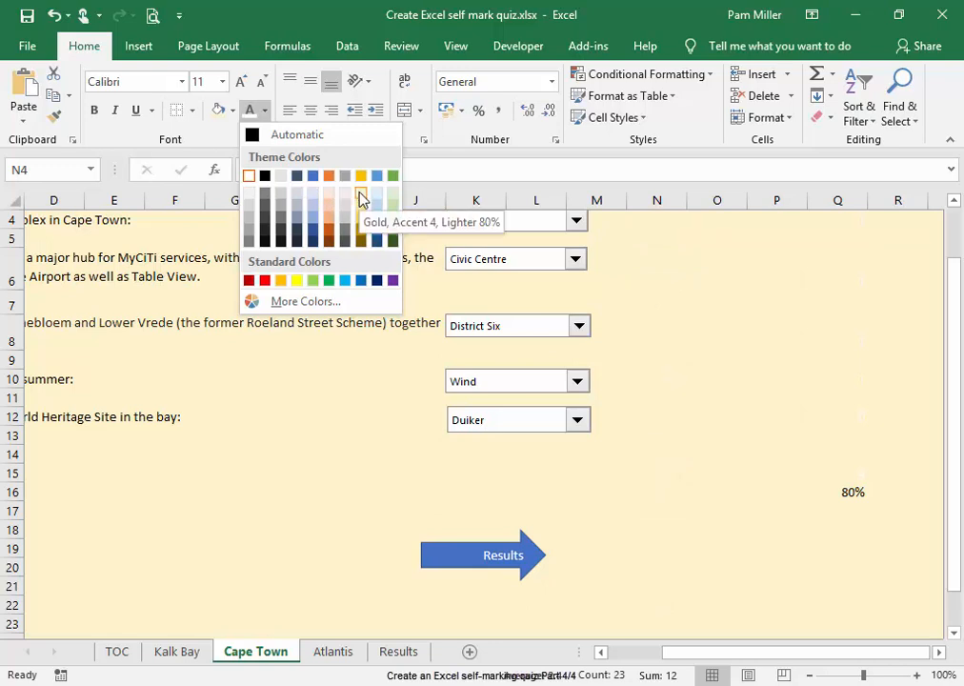
{"action": "left_click", "coordinate": [362, 198]}
{"action": "left_click", "coordinate": [923, 272]}
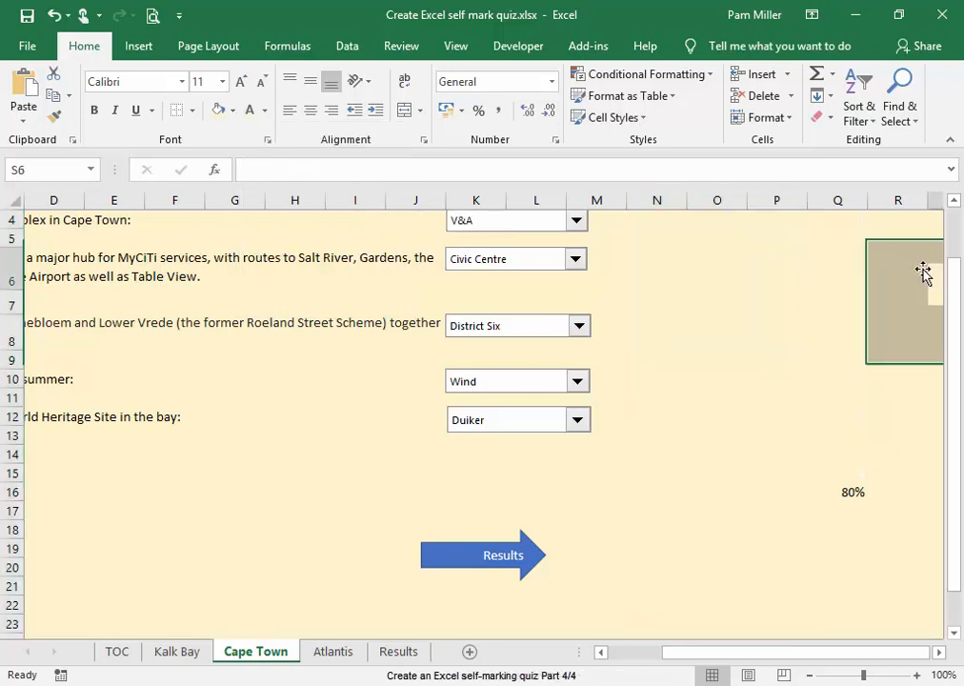
Set the font colour of cells Q4 to Q15 to Gold, Accent 4, Lighter 80%, and go to the TOC sheet
{"action": "left_click_drag", "start_coordinate": [859, 221], "coordinate": [862, 477]}
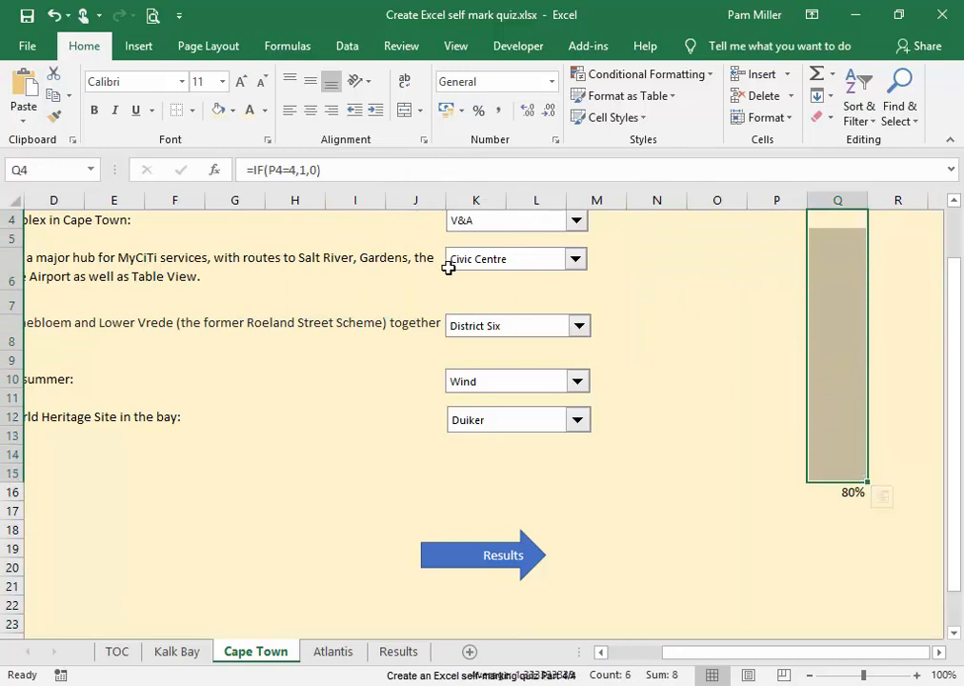
{"action": "left_click", "coordinate": [265, 114]}
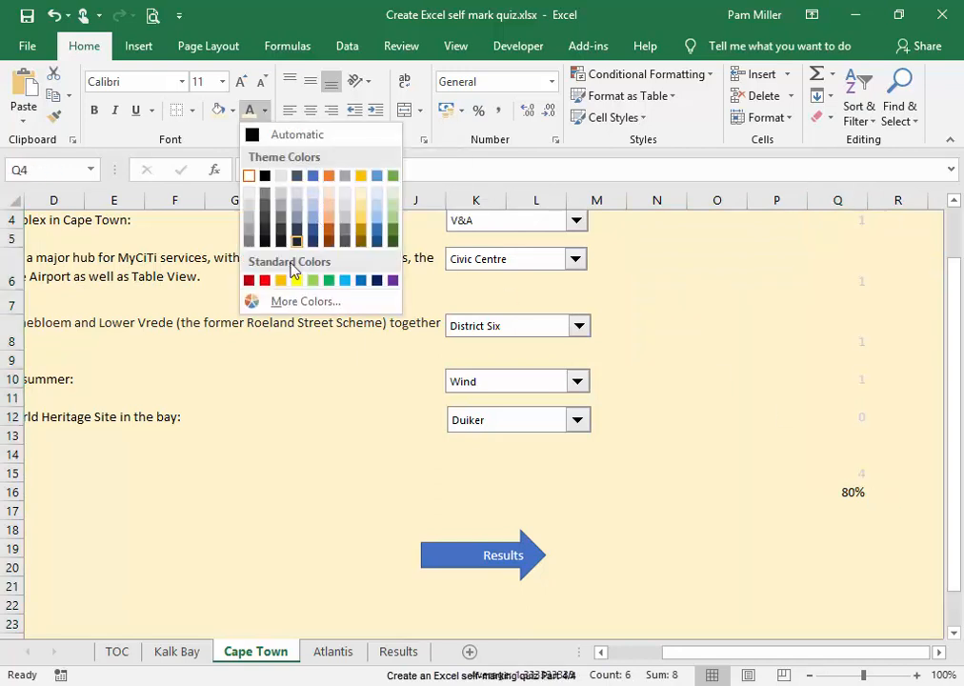
{"action": "left_click", "coordinate": [362, 196]}
{"action": "left_click", "coordinate": [696, 357]}
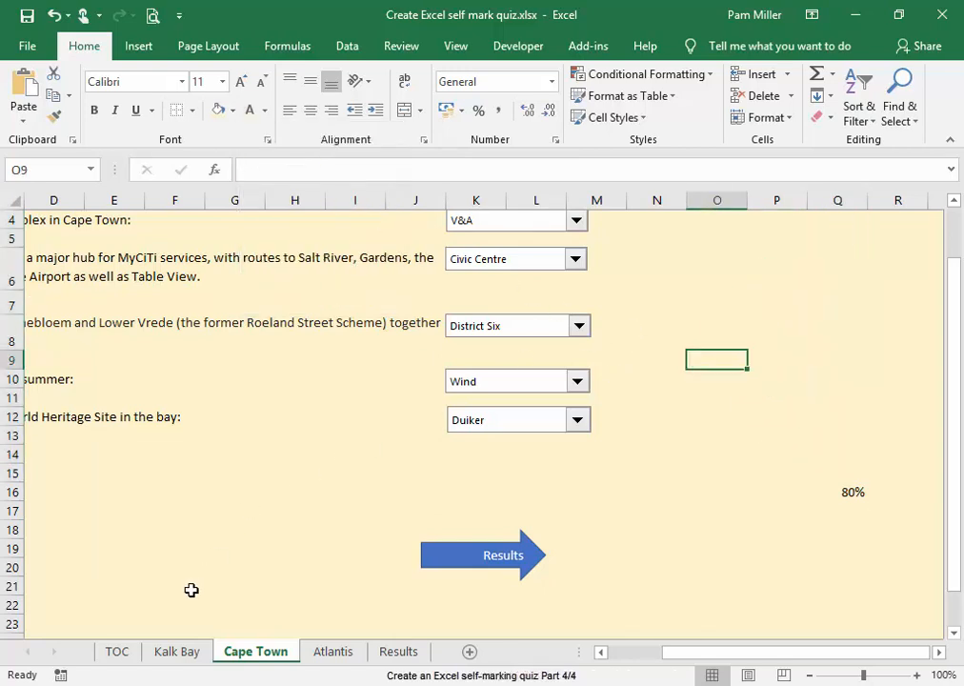
{"action": "left_click", "coordinate": [128, 653]}
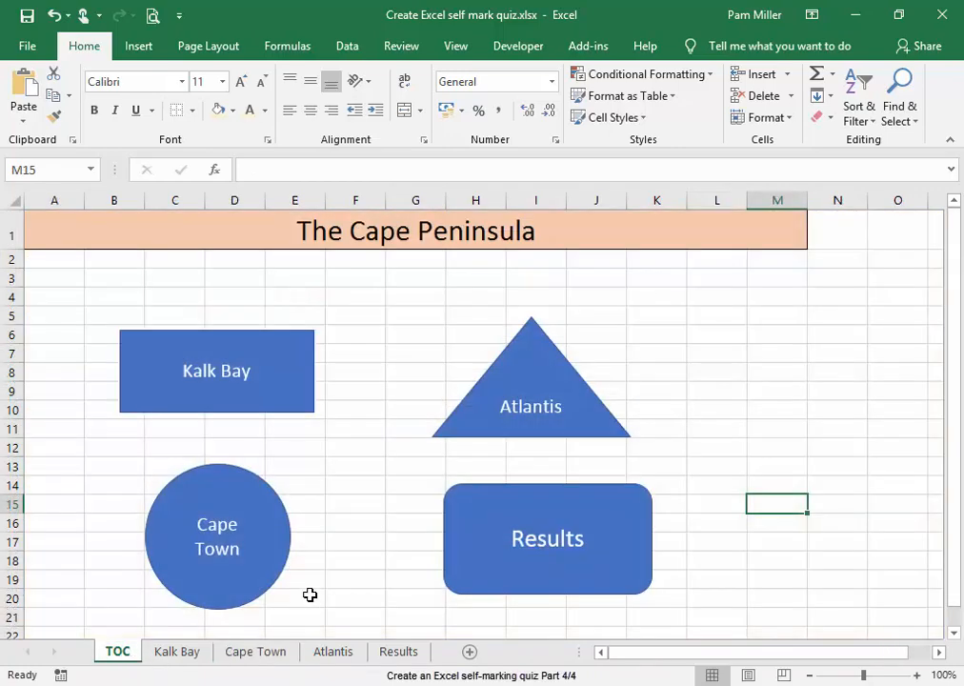